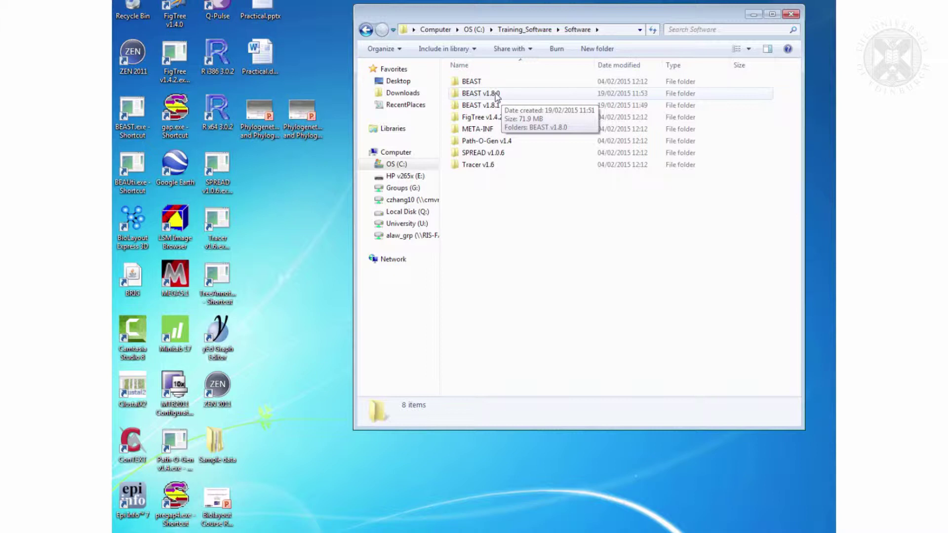
Run BEAUti v1.8.0.exe from the nested BEAST v1.8.0 folder and move its window fully into view
double_click(497, 96)
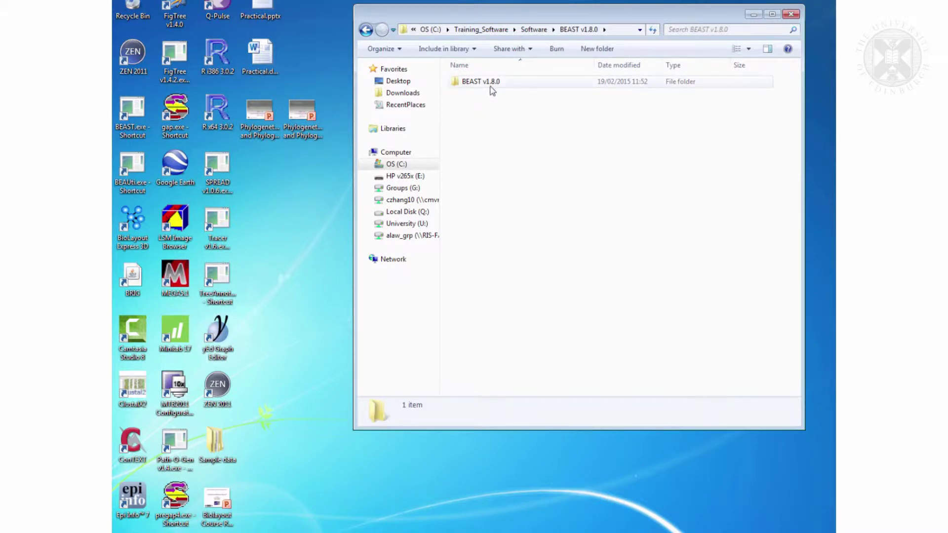
click(491, 89)
double_click(491, 90)
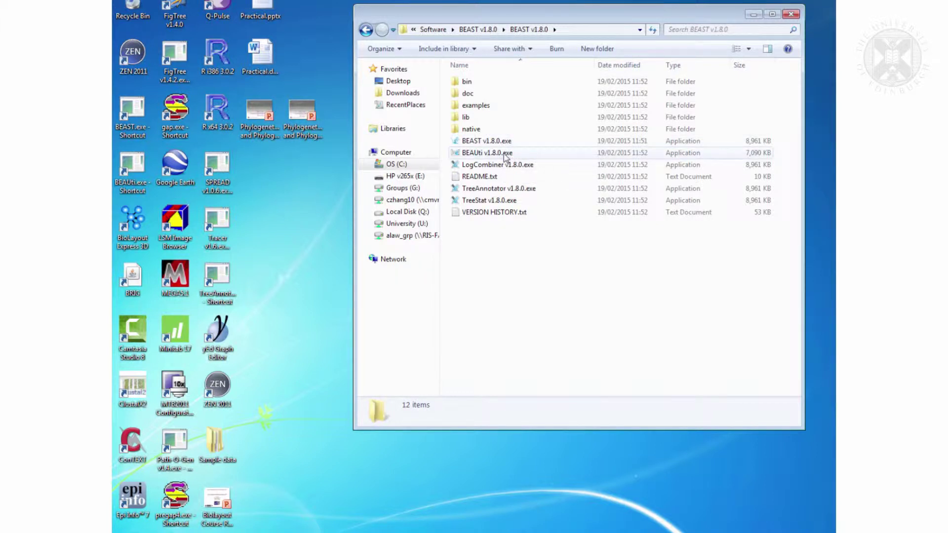
click(506, 157)
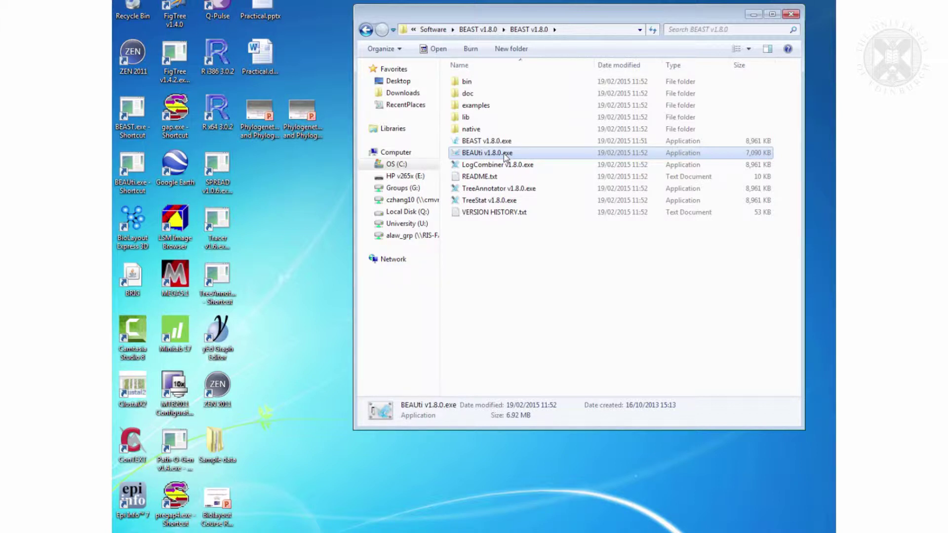
double_click(506, 157)
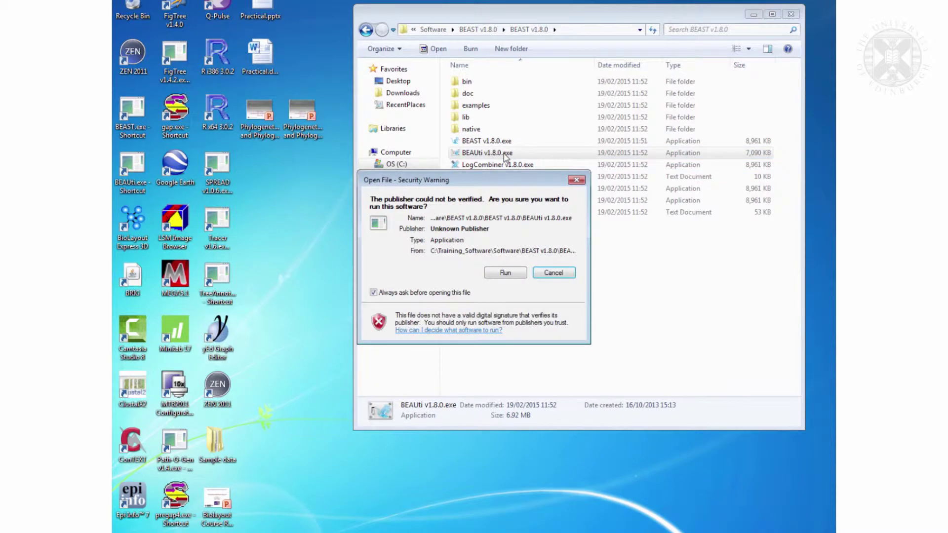
click(498, 275)
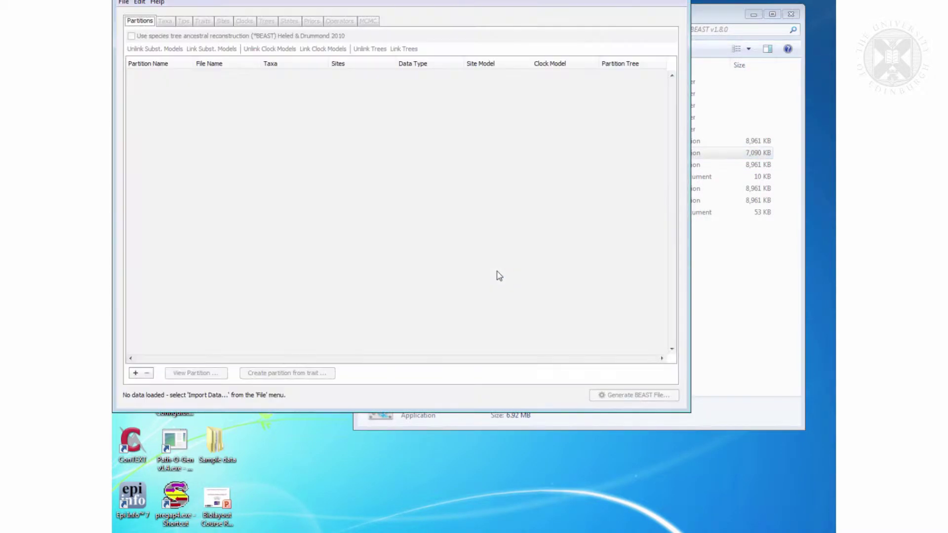
drag(193, 1, 238, 45)
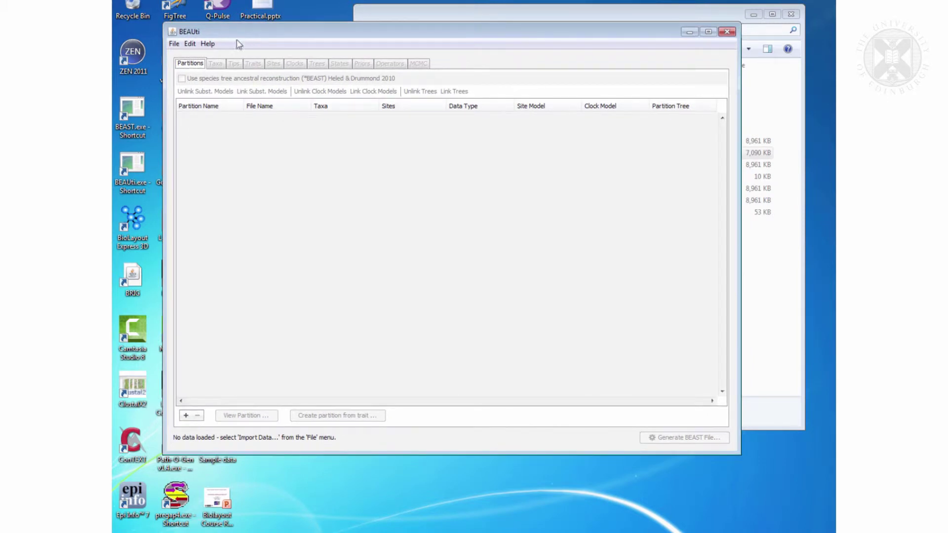
Import the alignment H5N1_HA_sel5regions.nex from Animal_bioscience_2015, phylogenetic_and_phylogeography, practical_data, original_data on drive C
click(174, 45)
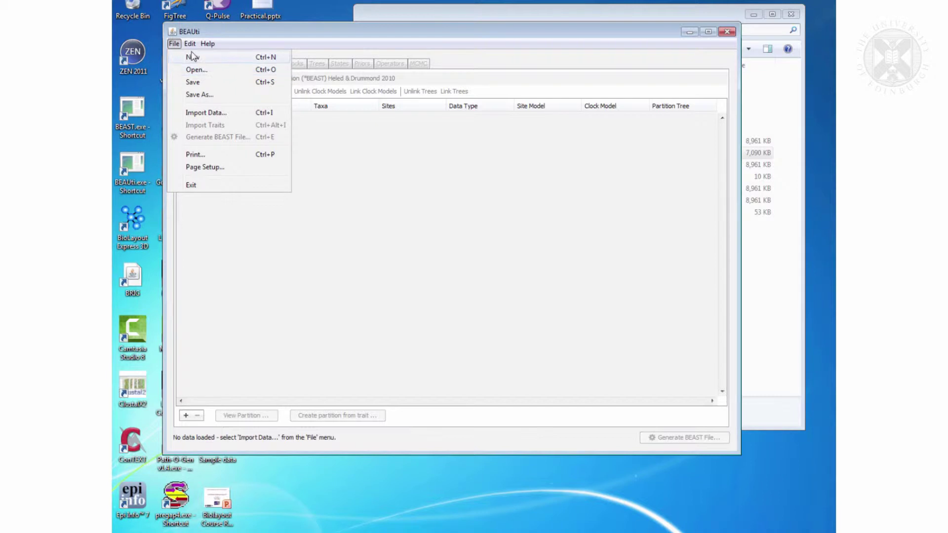
click(217, 119)
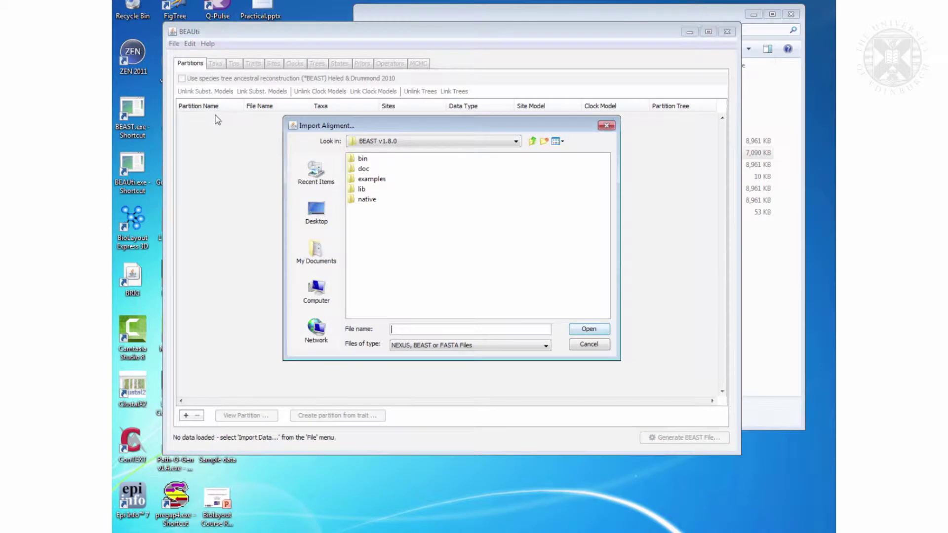
click(316, 289)
double_click(361, 159)
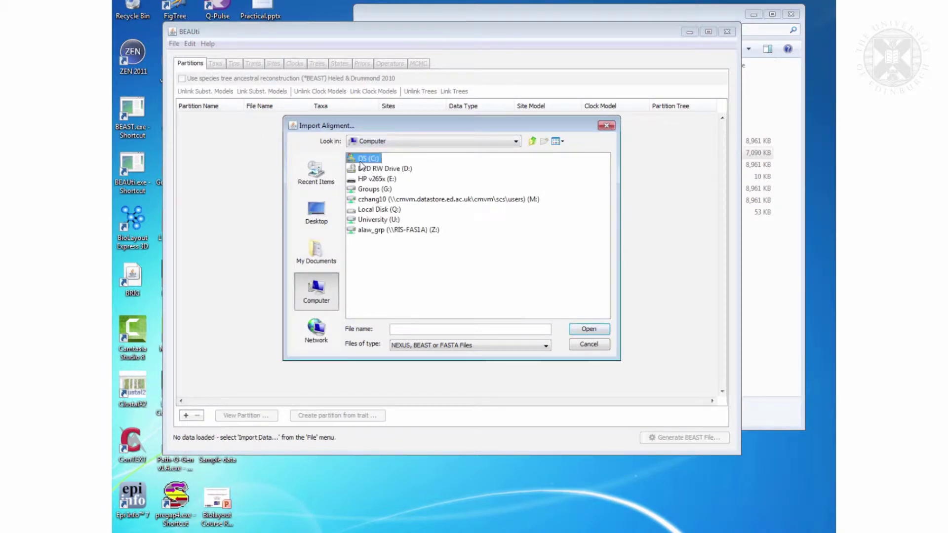
double_click(375, 169)
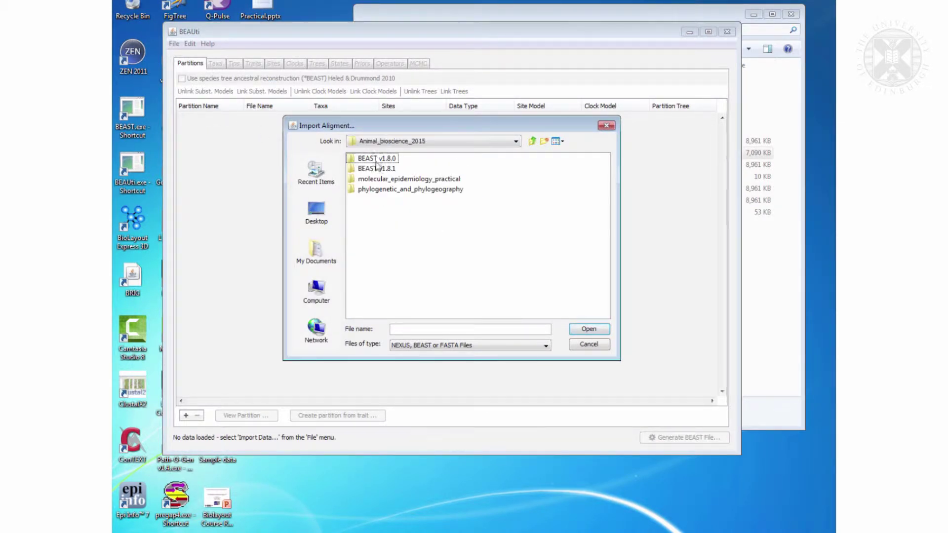
double_click(384, 190)
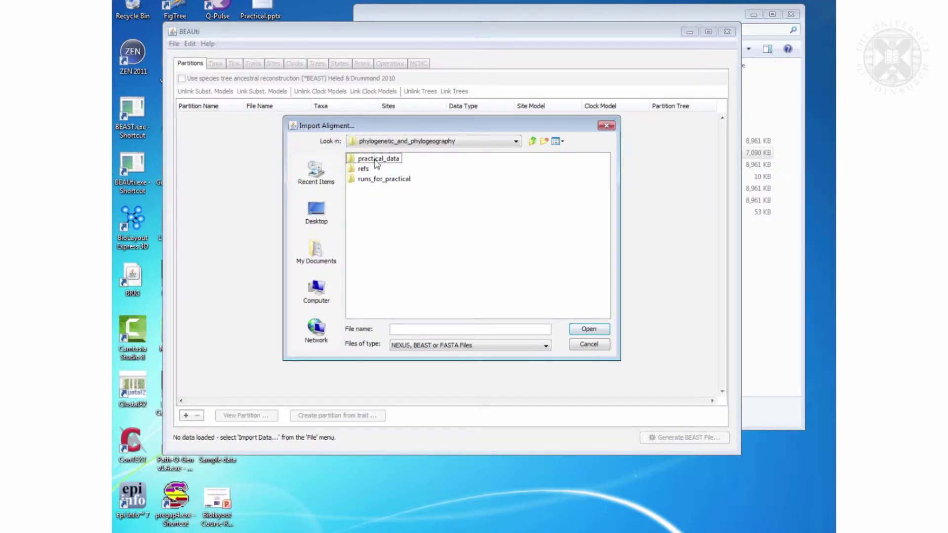
double_click(377, 162)
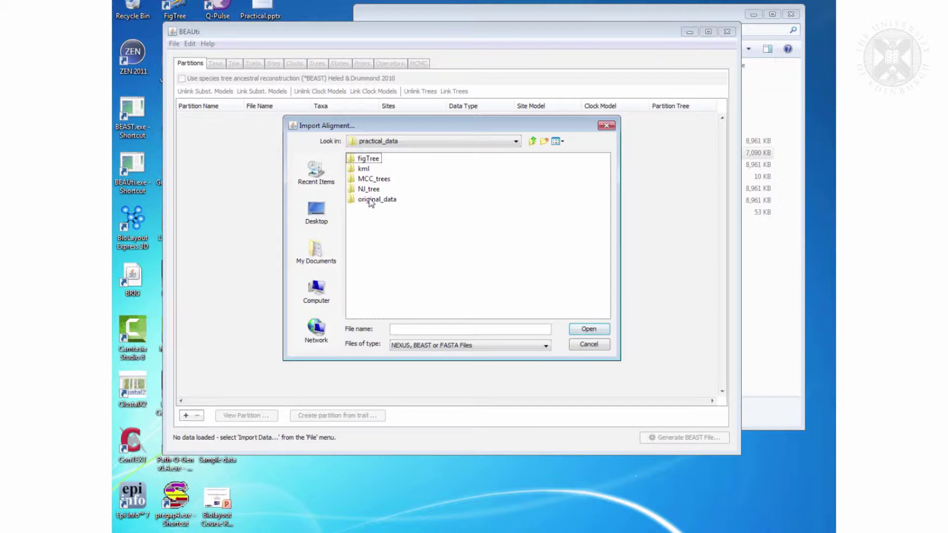
double_click(370, 200)
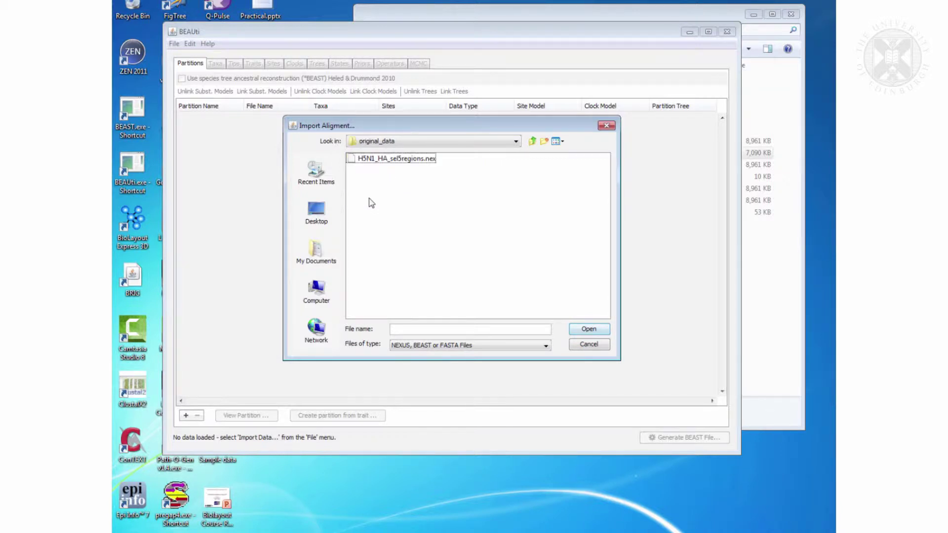
click(389, 161)
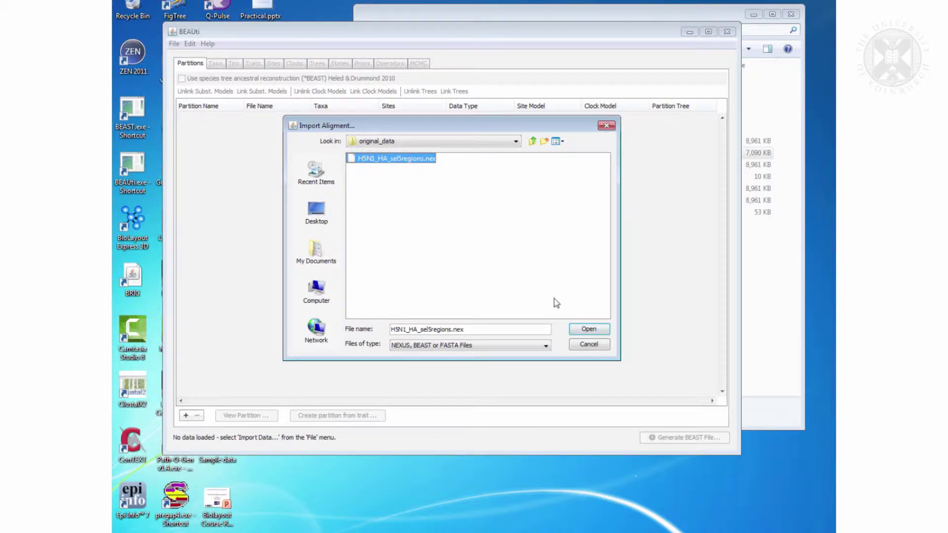
click(588, 329)
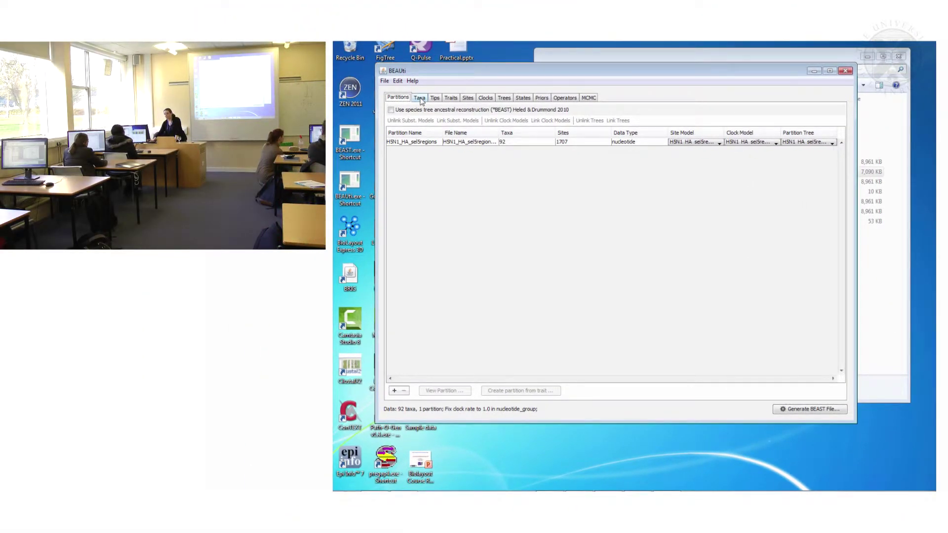
Enable tip dates and guess the dates for all taxa from the last numerical field in the label, parsed as a number
click(419, 98)
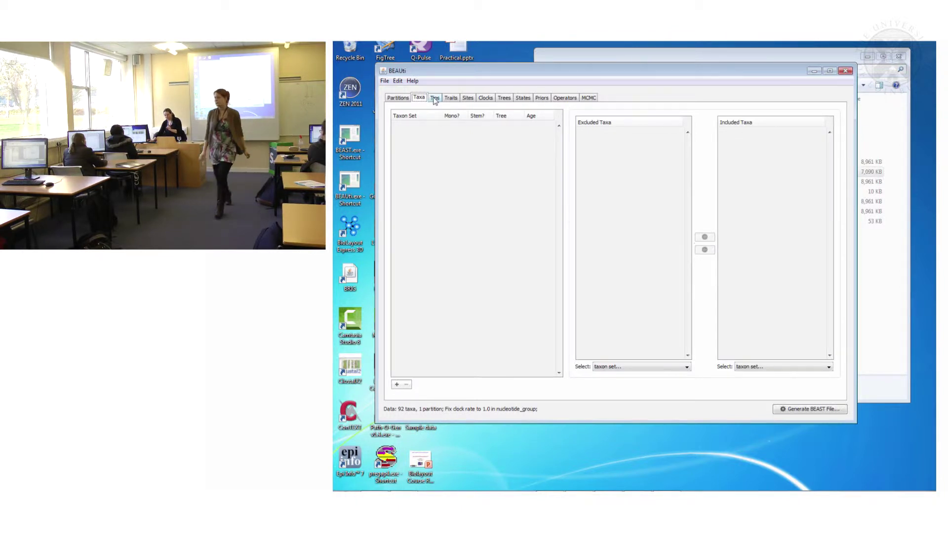
click(435, 98)
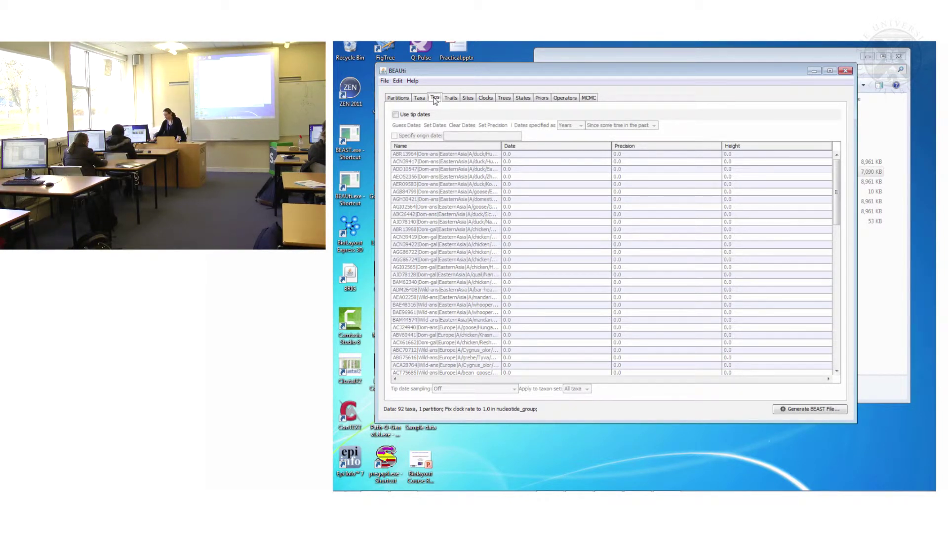
click(413, 115)
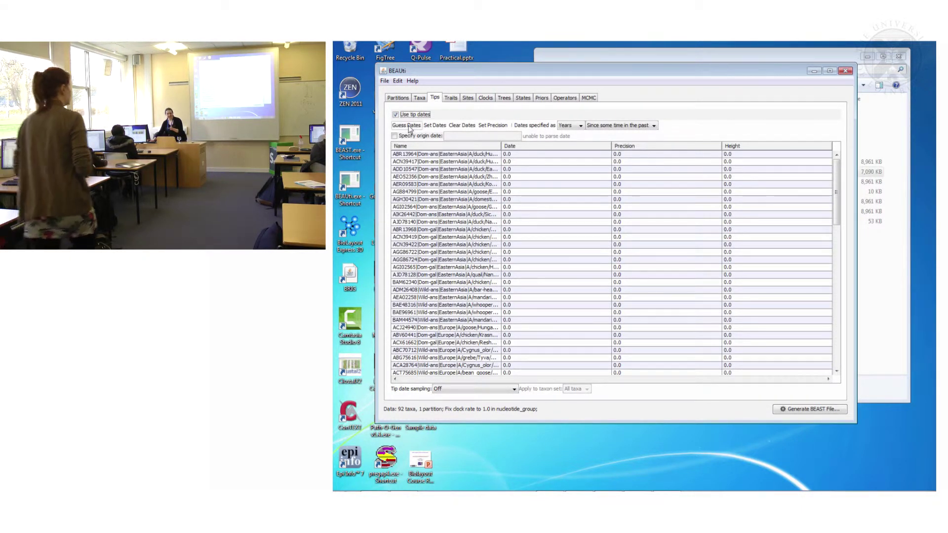
click(408, 126)
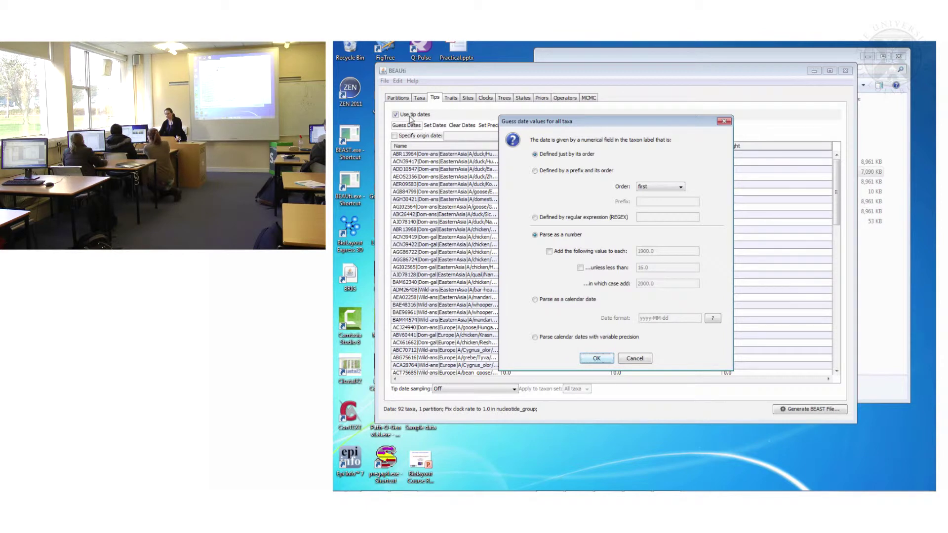
click(661, 191)
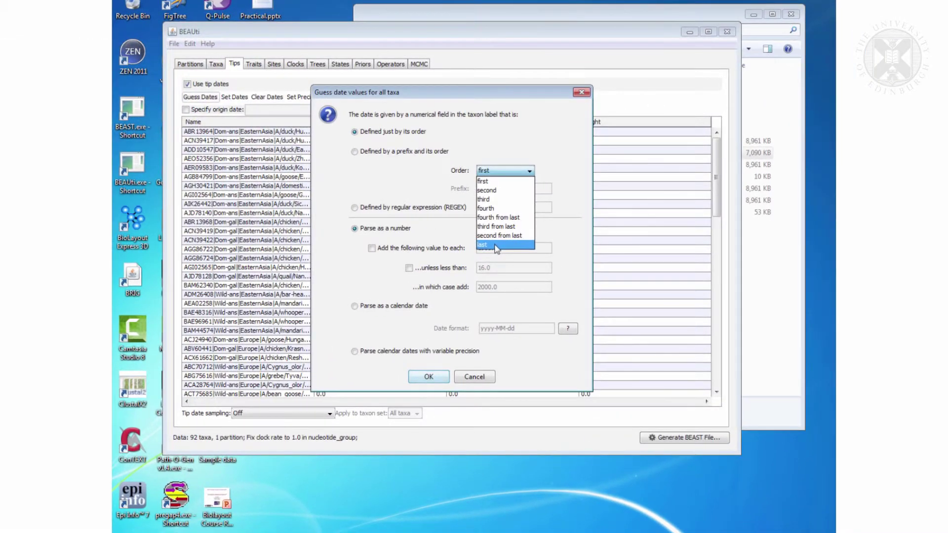
click(496, 246)
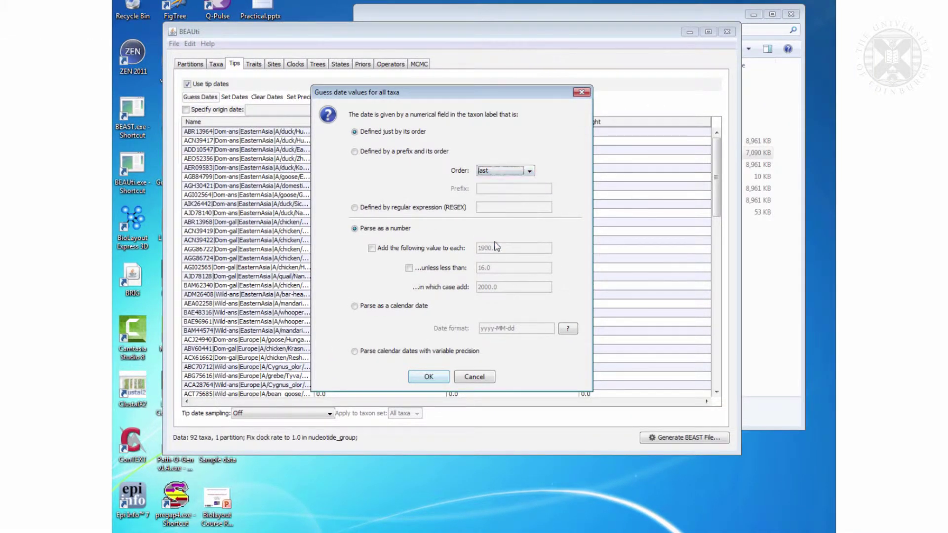
click(427, 378)
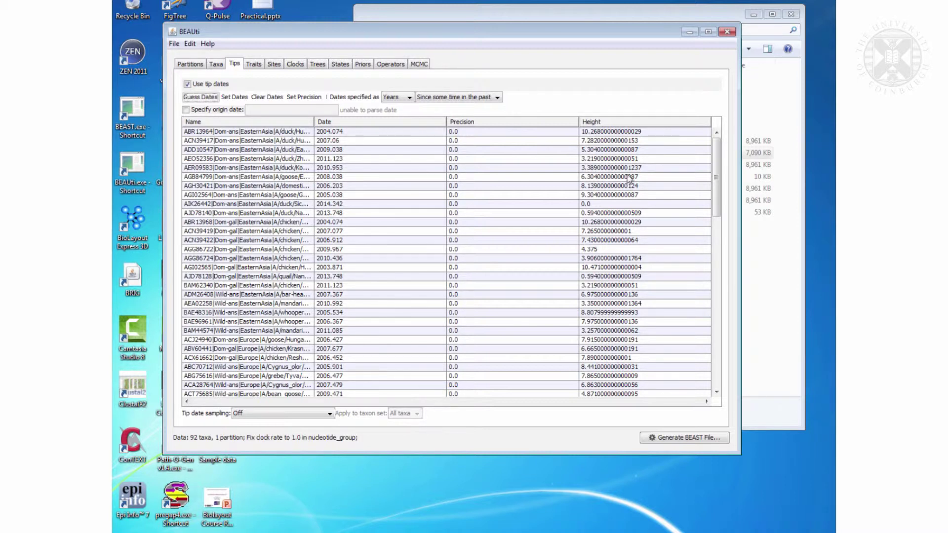
Apply the SRD06 model to the H5N1 alignment's nucleotide substitution settings
click(254, 66)
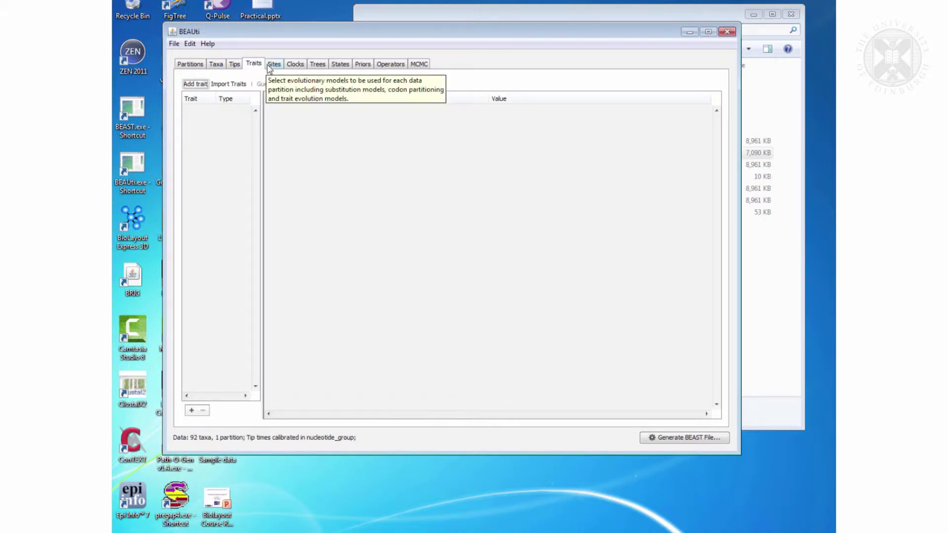
click(272, 67)
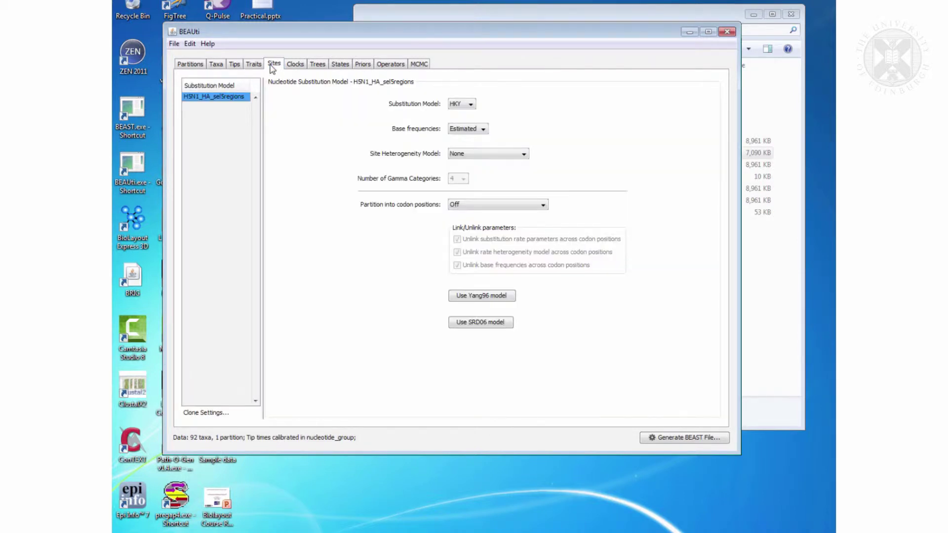
click(485, 324)
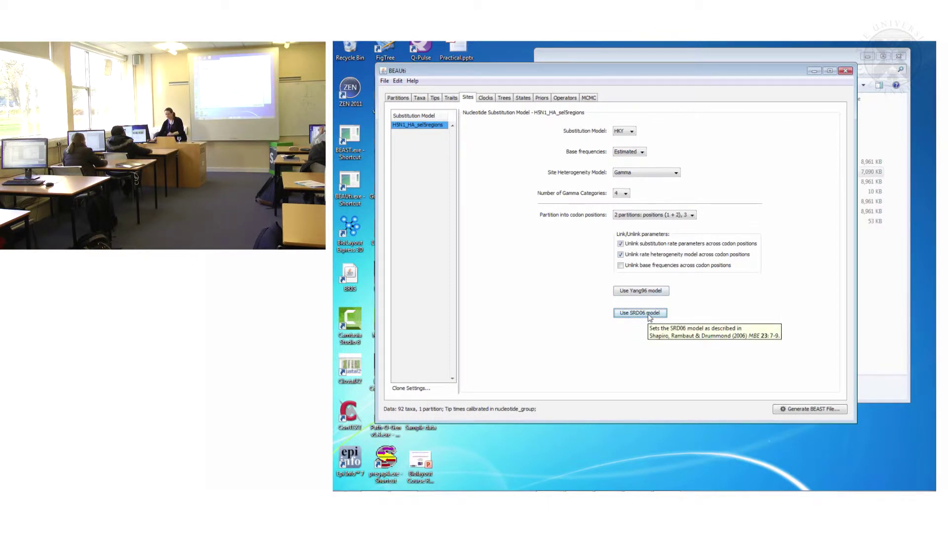
Set the H5N1 partition's clock model to Lognormal relaxed clock (Uncorrelated)
click(484, 99)
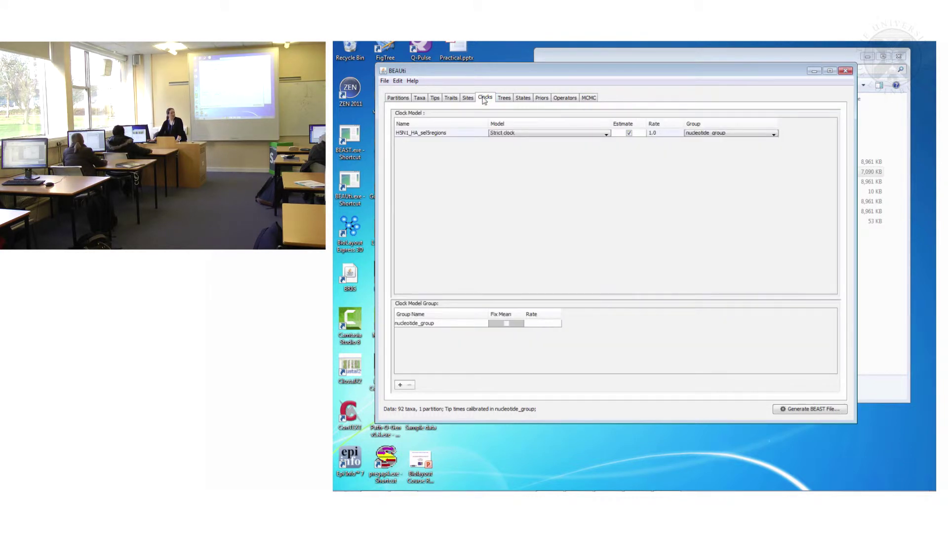
click(540, 134)
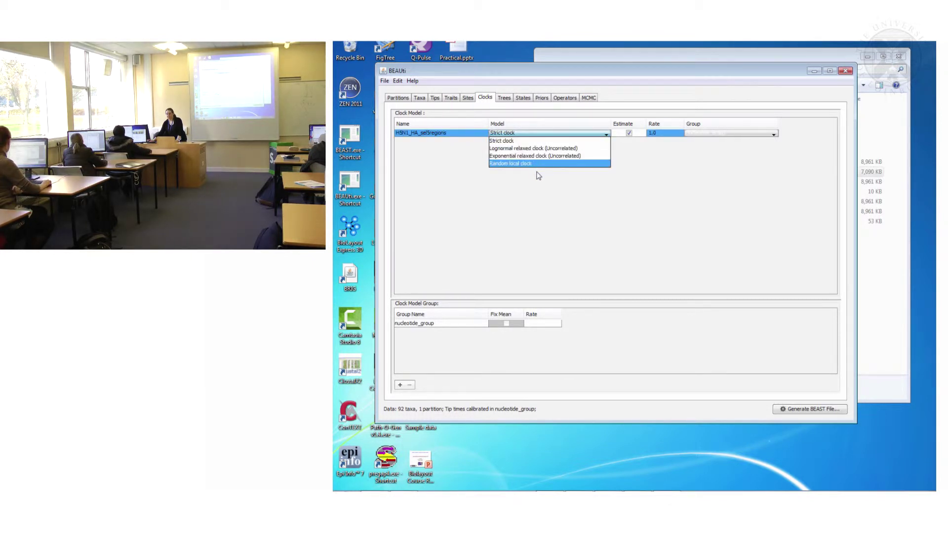
click(523, 149)
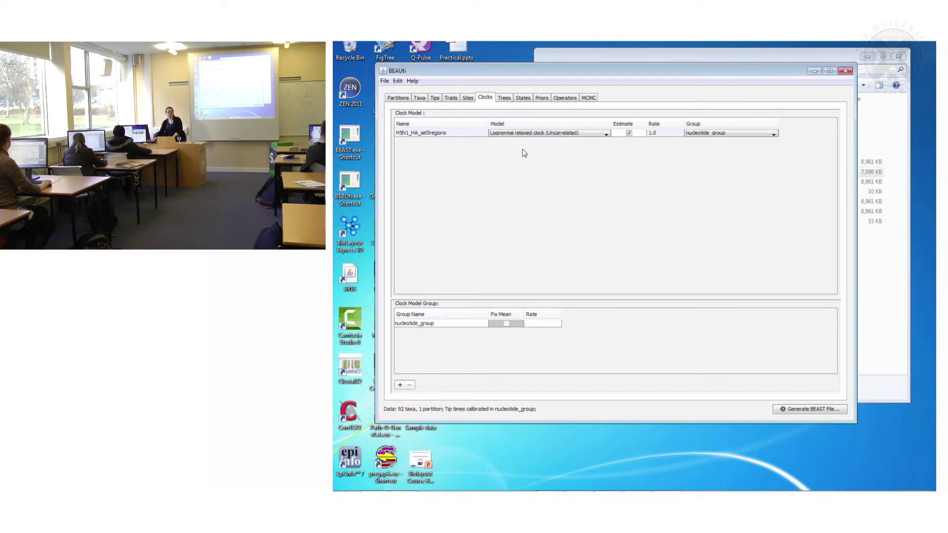
Review the available tree priors and select Coalescent: Constant Size for the tree model
click(505, 100)
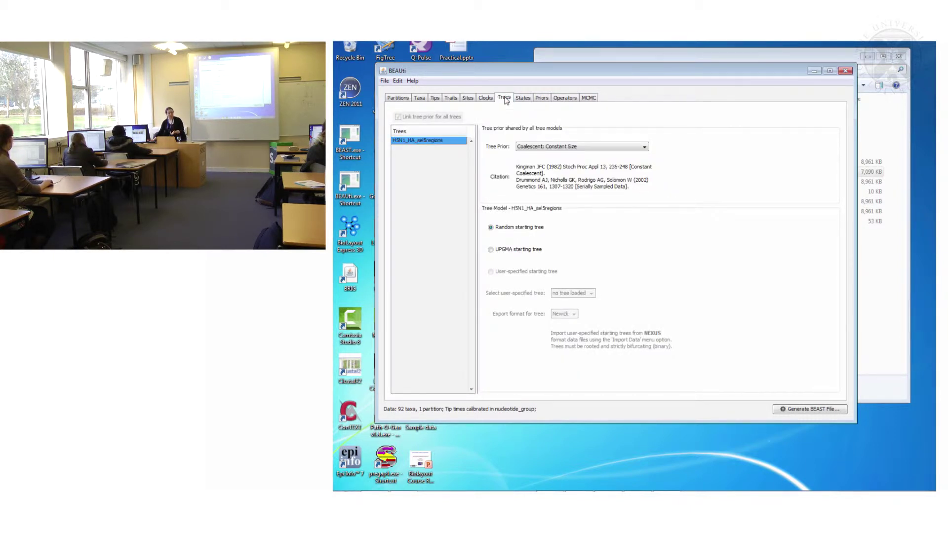
click(546, 148)
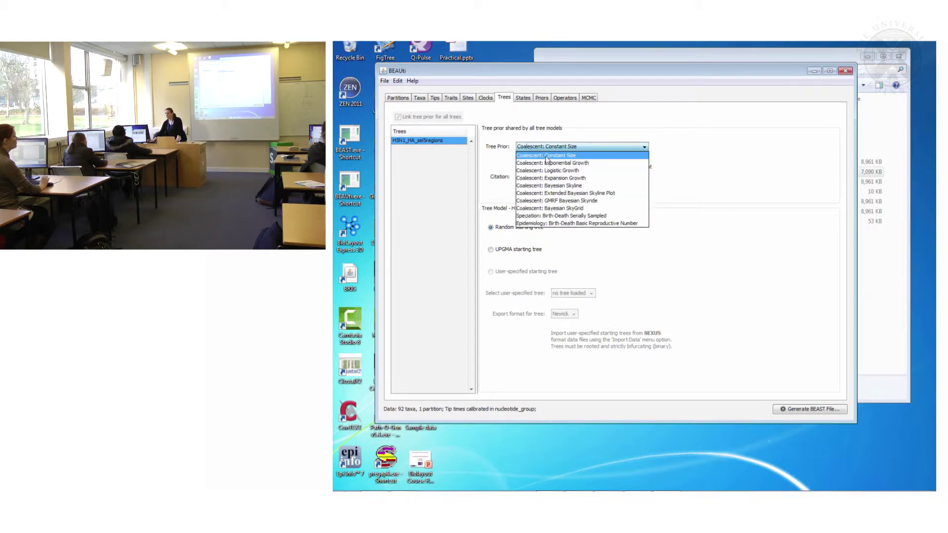
click(547, 155)
click(543, 149)
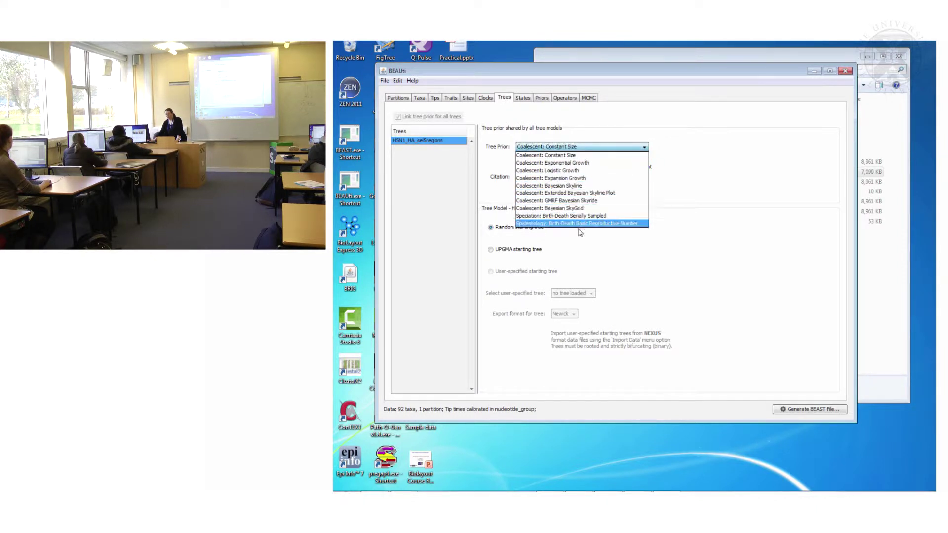
click(564, 159)
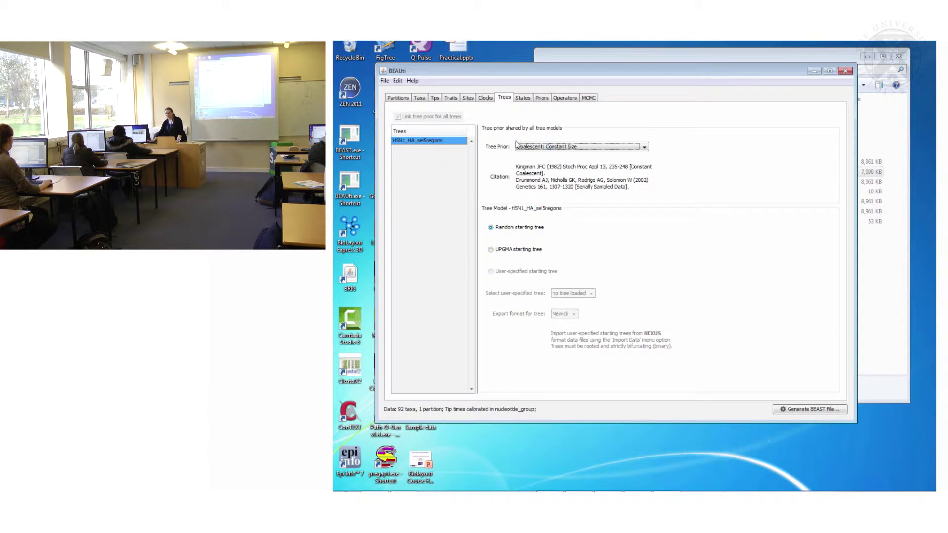
Set the CP1+2.mu prior to a Uniform distribution with an upper bound of 100
click(522, 98)
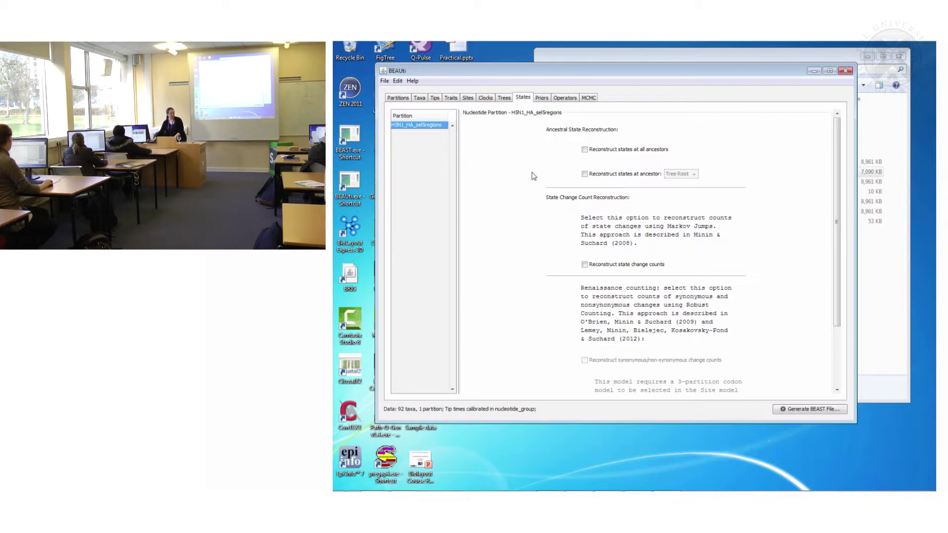
click(542, 98)
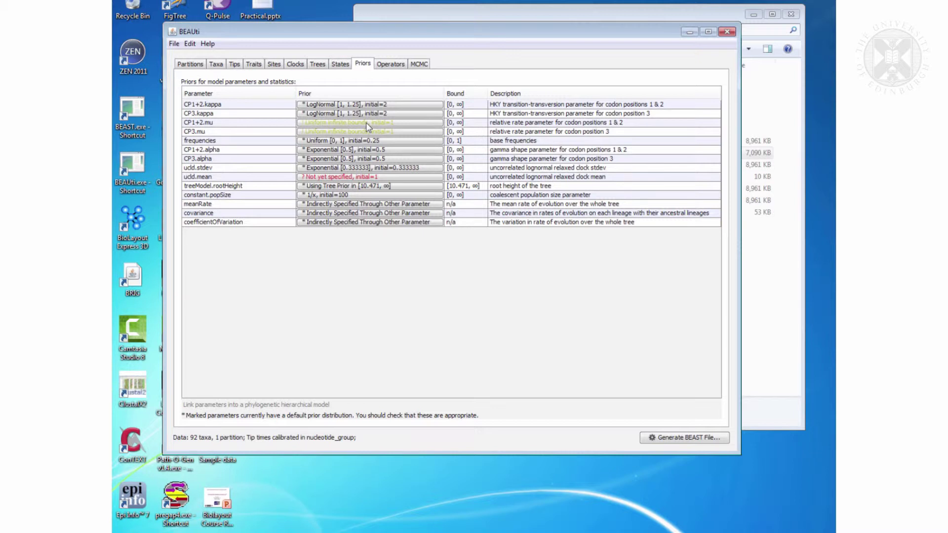
click(366, 123)
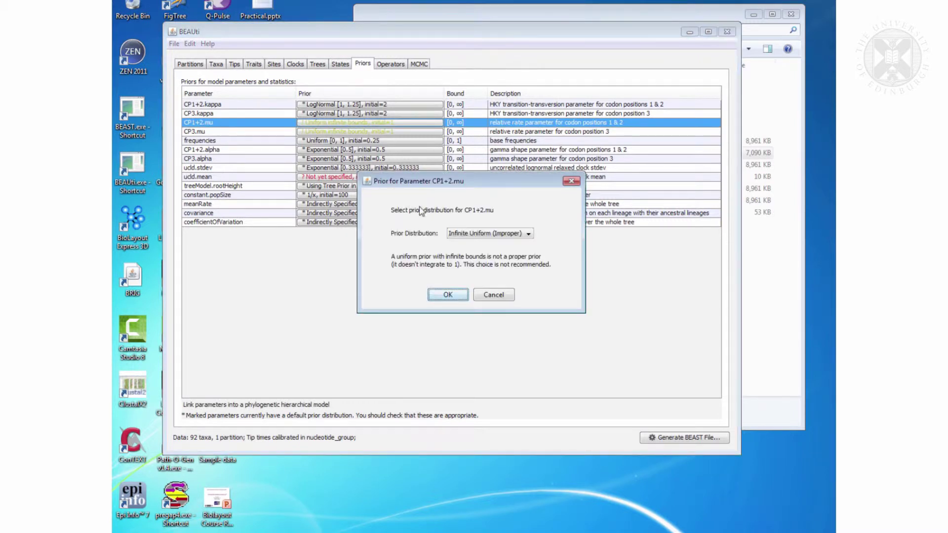
click(479, 237)
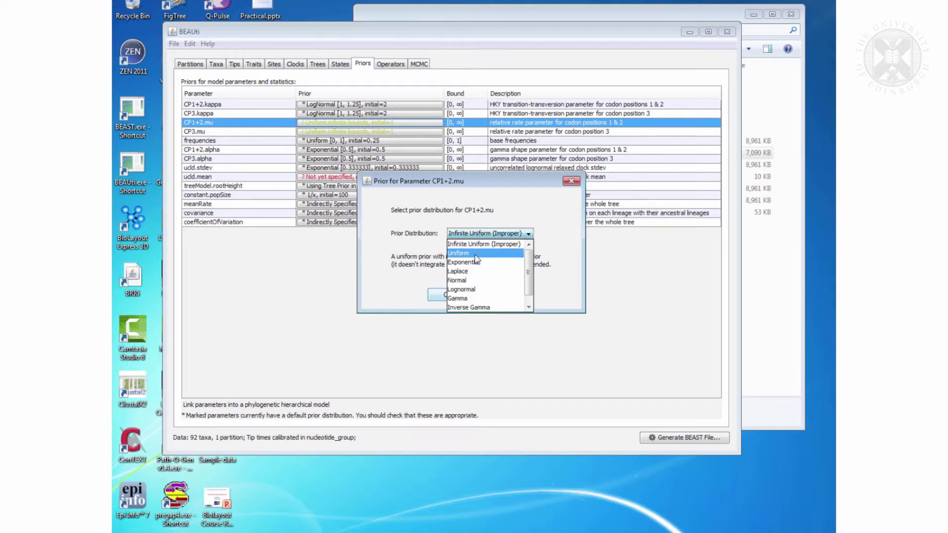
click(475, 249)
drag(454, 291, 390, 285)
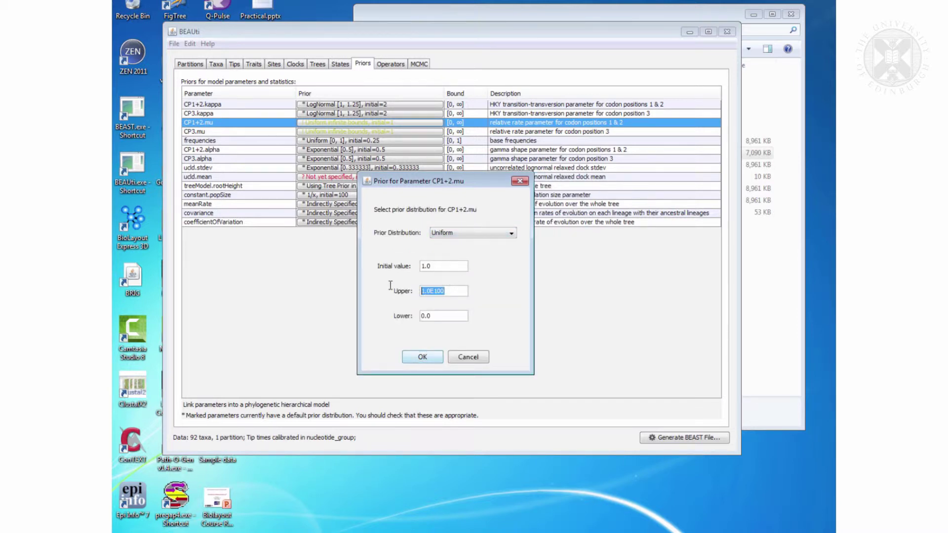
text(100)
click(420, 357)
Give the CP3.mu parameter a Uniform prior with an upper bound of 100
click(365, 131)
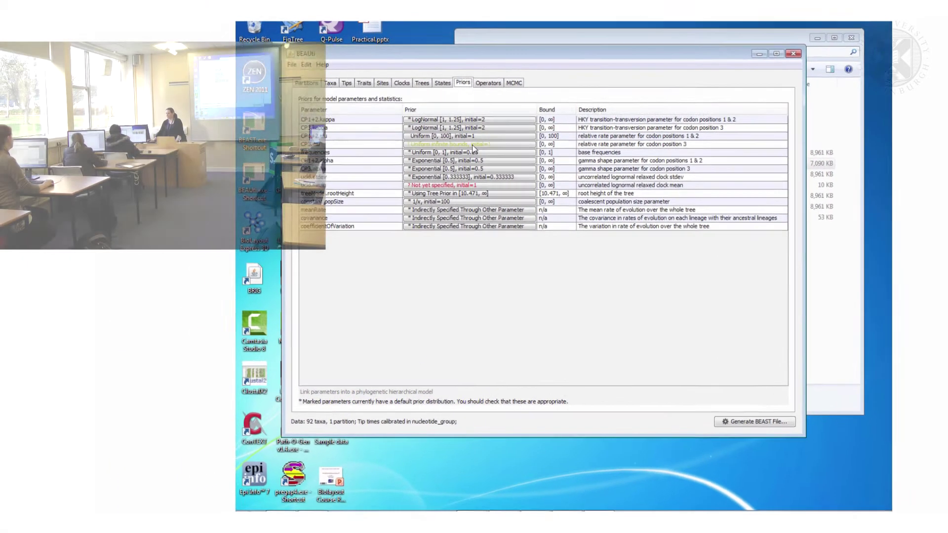
click(638, 237)
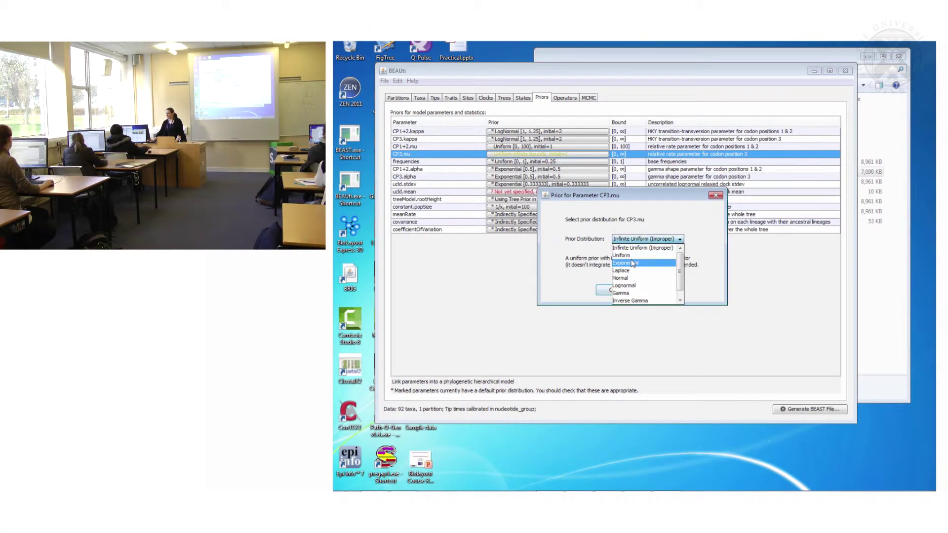
click(629, 251)
drag(618, 286, 546, 286)
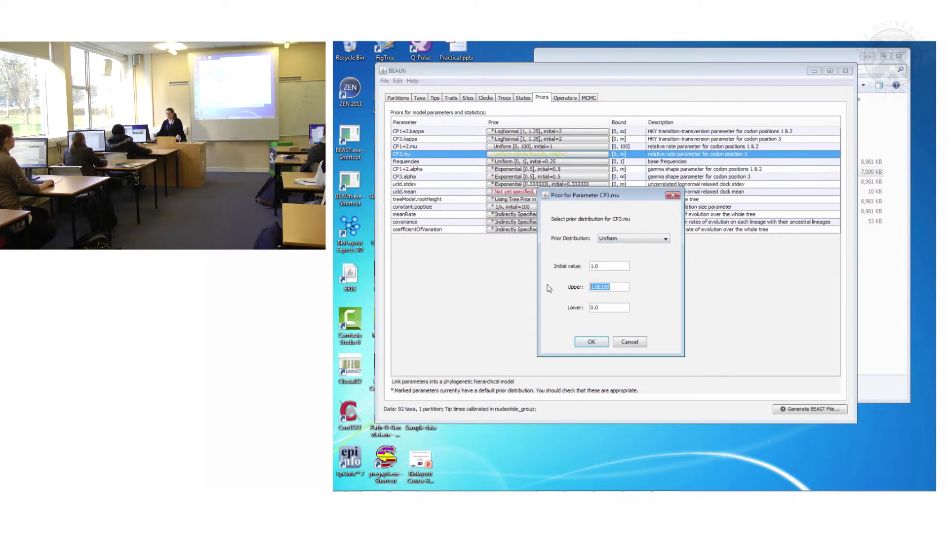
text(100)
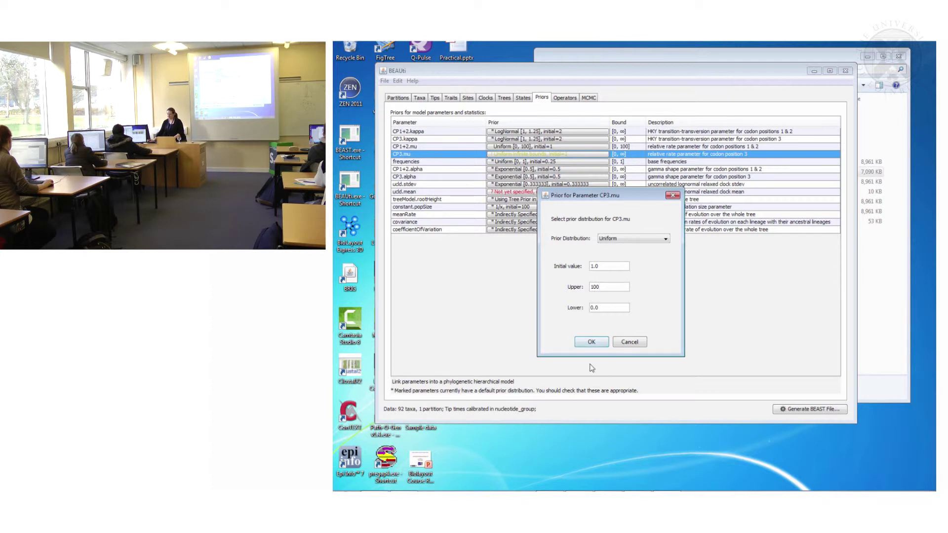
click(588, 343)
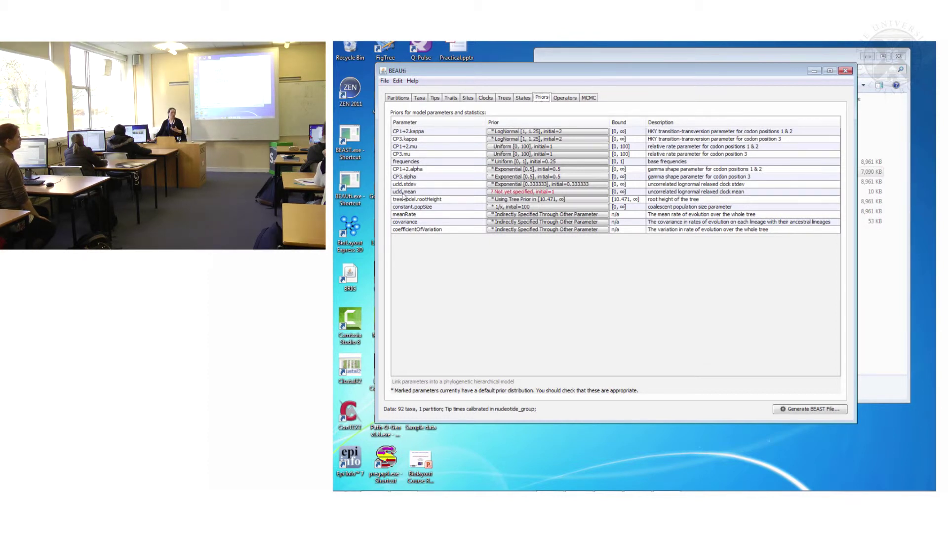
Choose a Normal prior for ucld.mean with initial value 5e-3, mean 5e-3 and standard deviation 3e-3
click(503, 193)
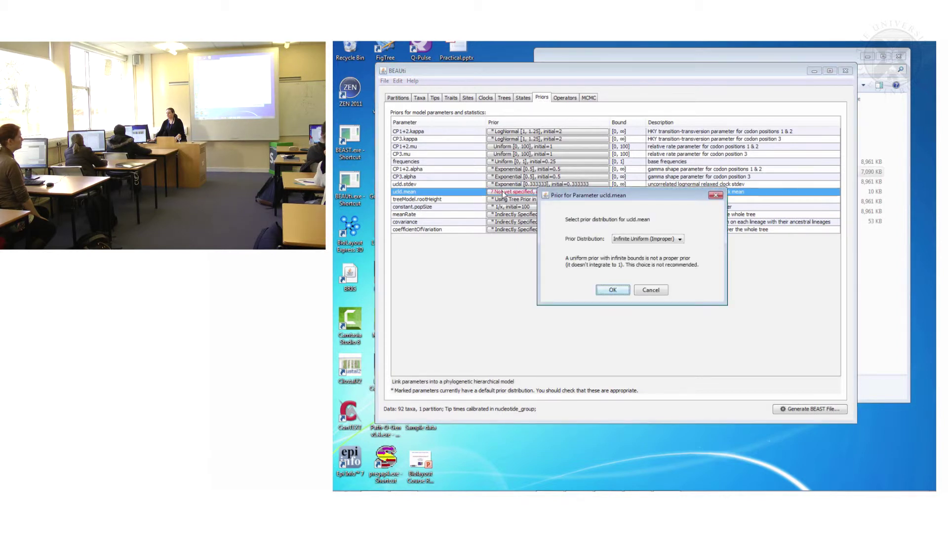
click(630, 240)
click(631, 272)
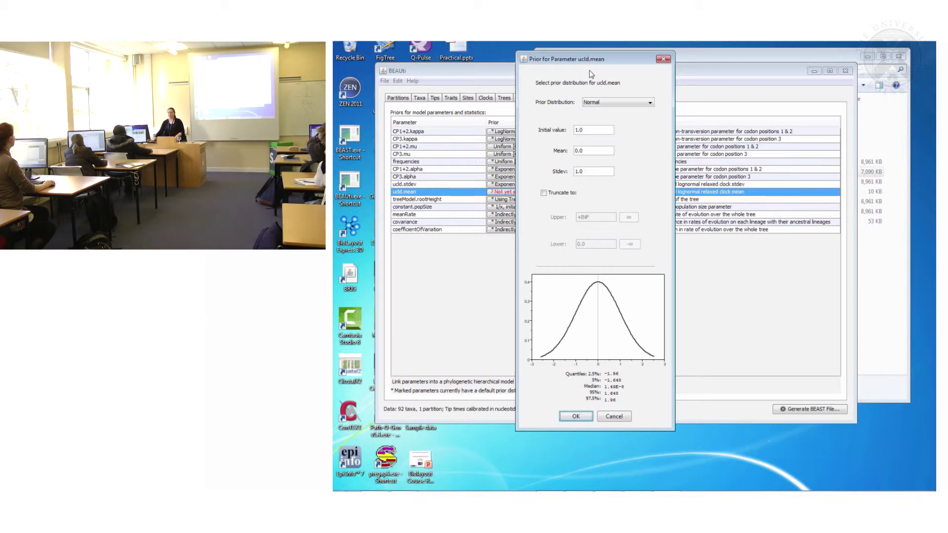
click(591, 130)
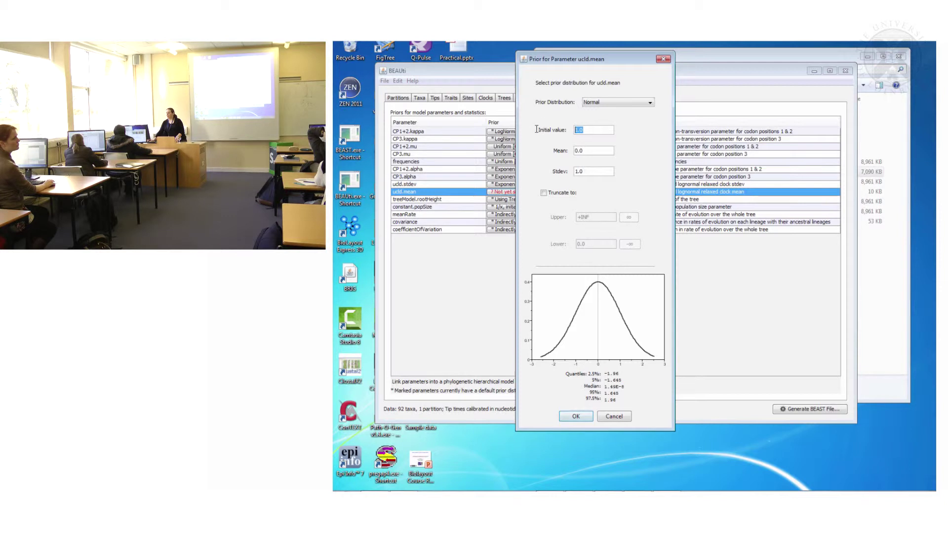
text(5e)
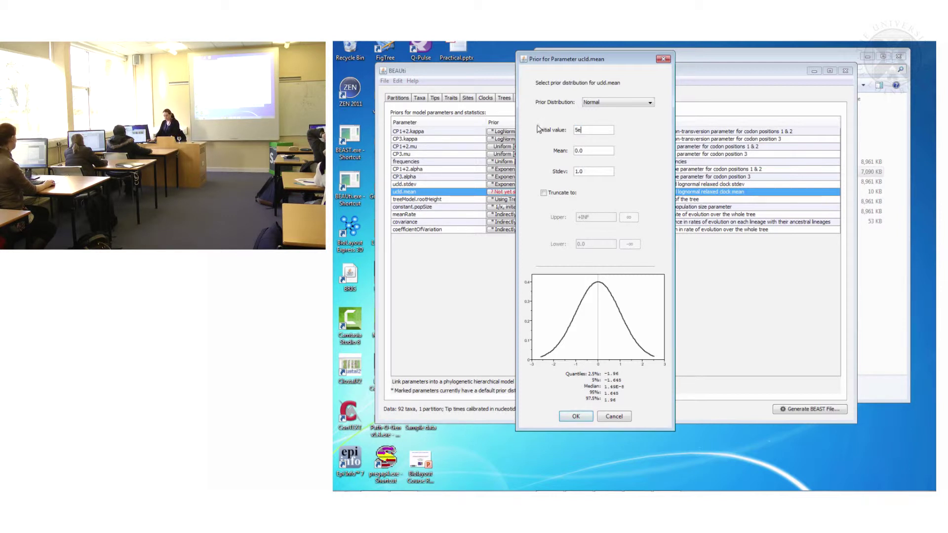
text(-3)
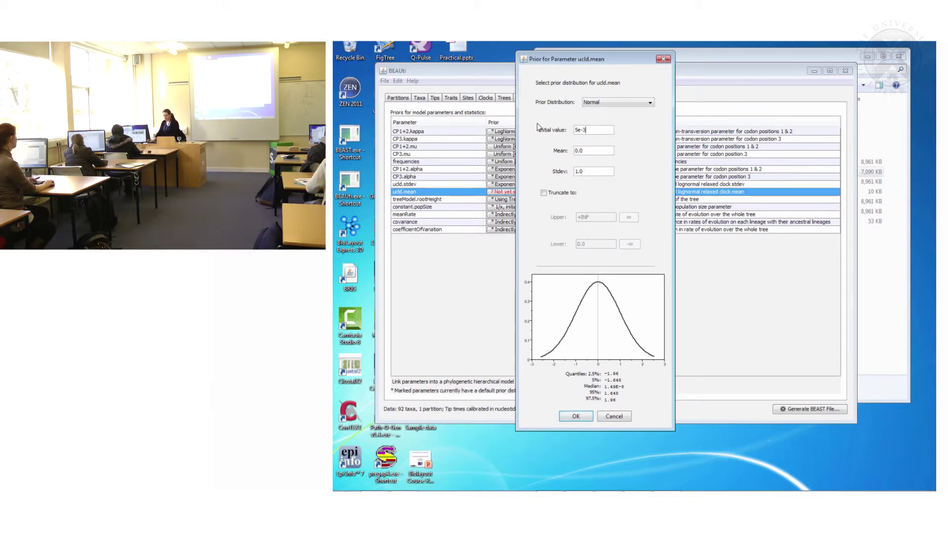
click(592, 151)
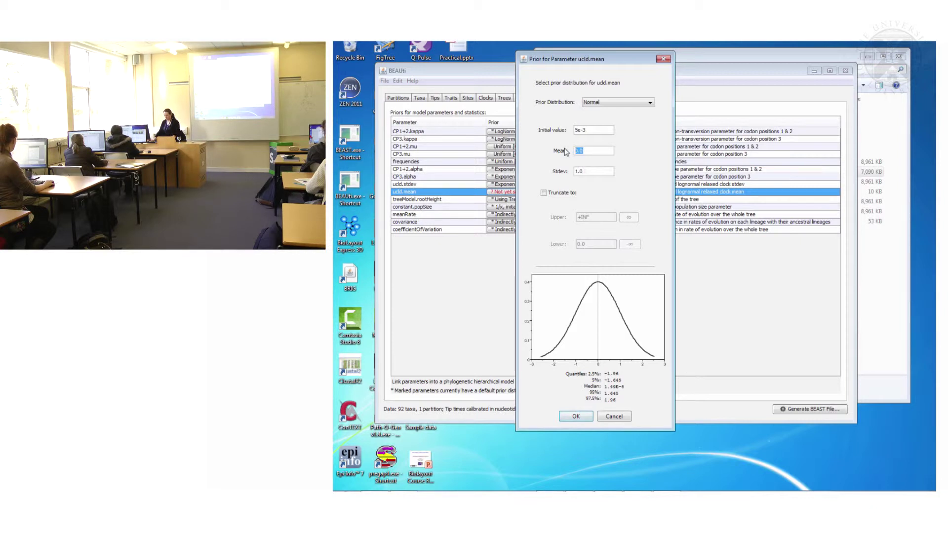
text(5e-3)
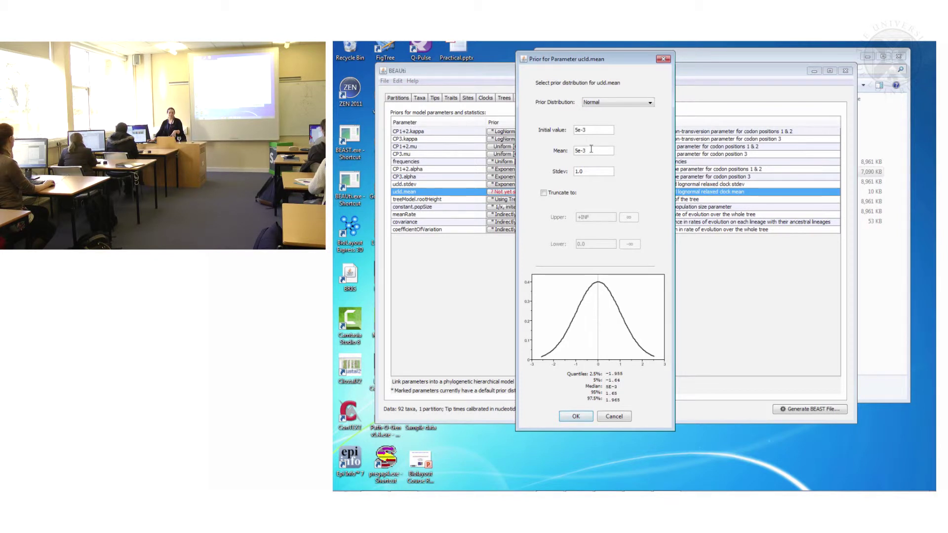
click(590, 171)
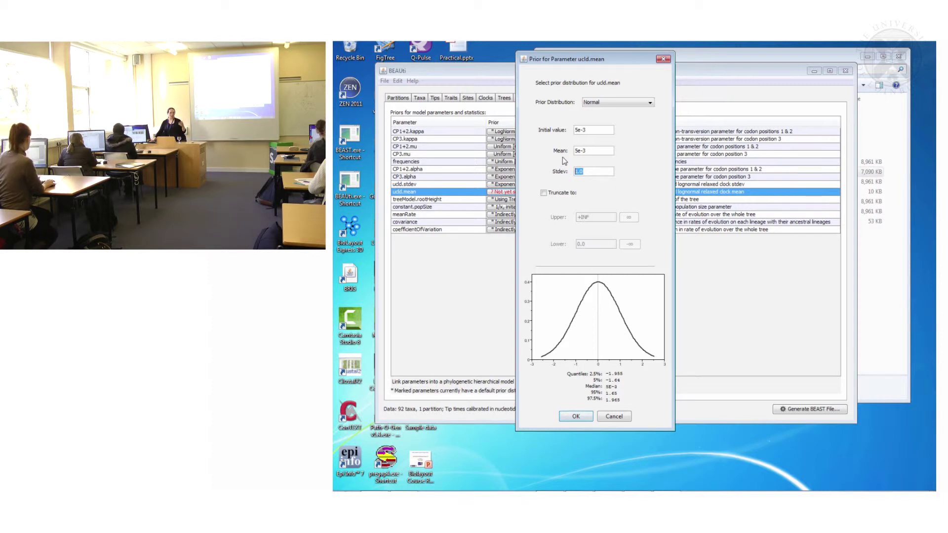
text(3)
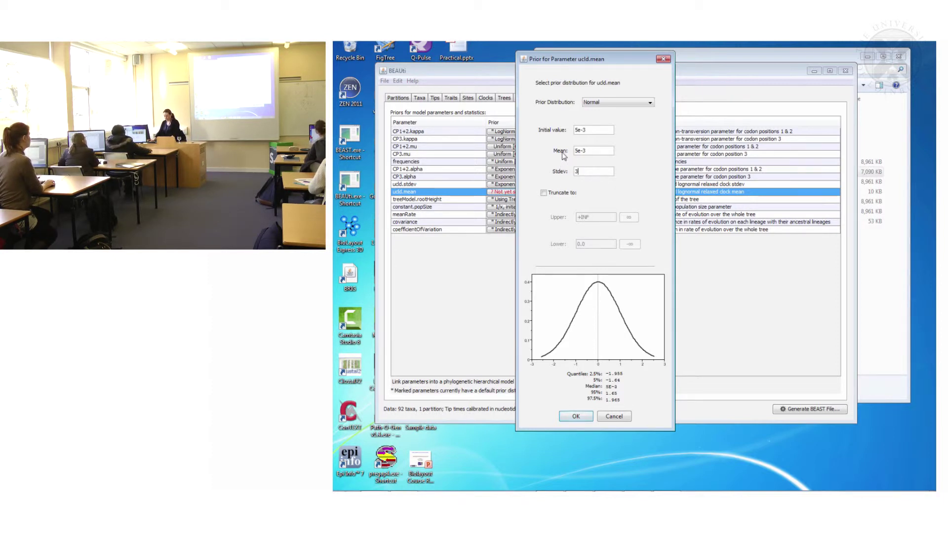
text(e-3)
click(606, 150)
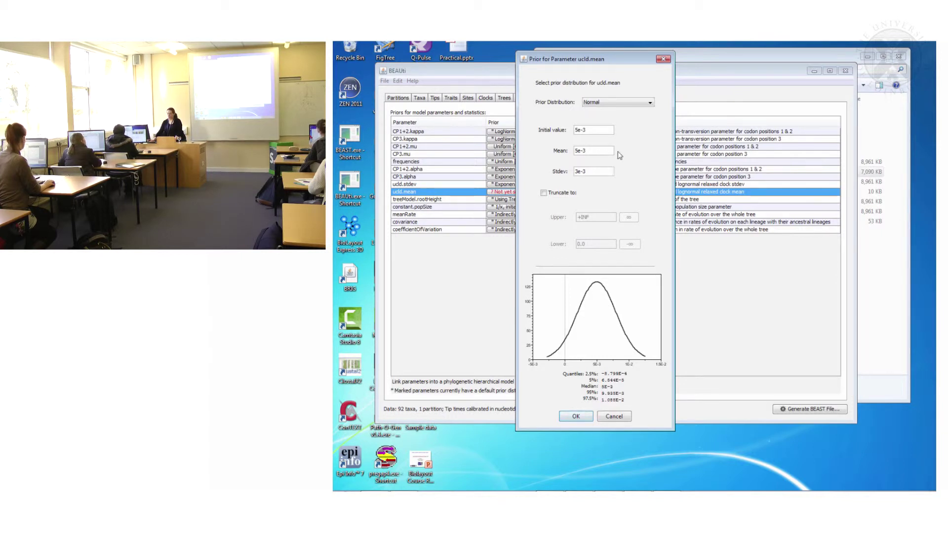
Truncate the ucld.mean prior to an upper limit of 0.1 and accept the prior settings
click(550, 194)
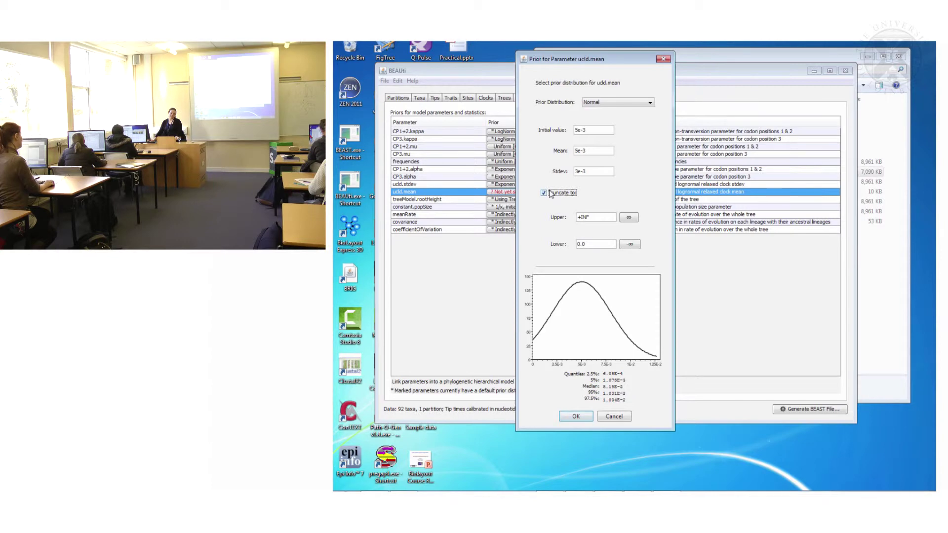
key(Tab)
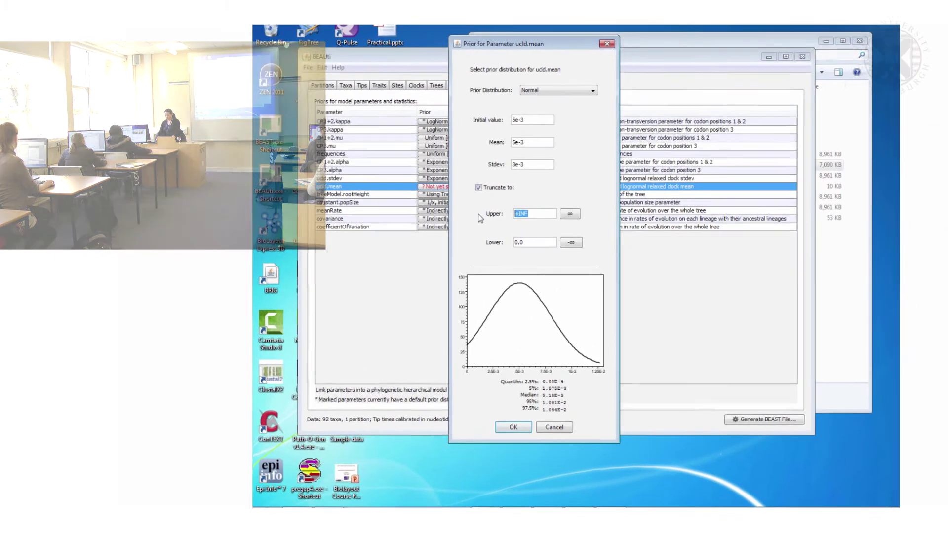
text(0.1)
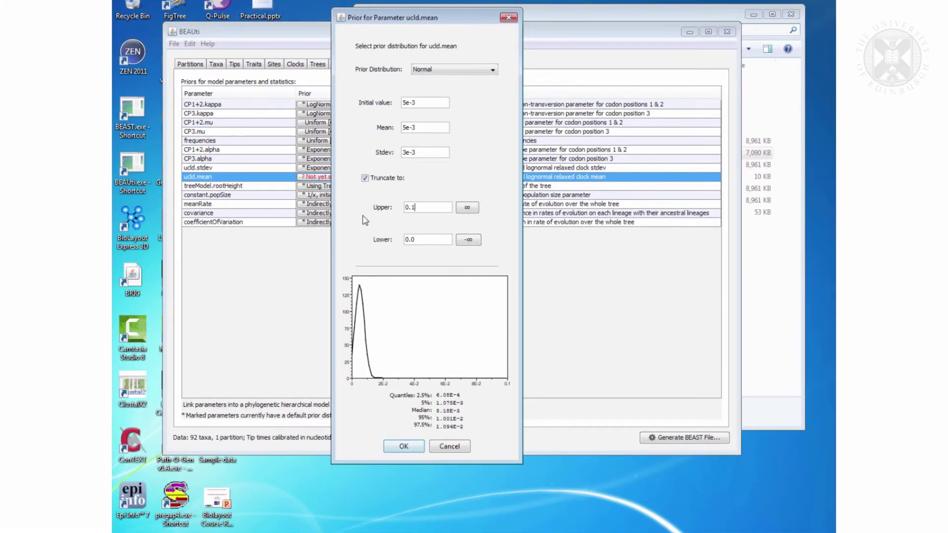
click(404, 447)
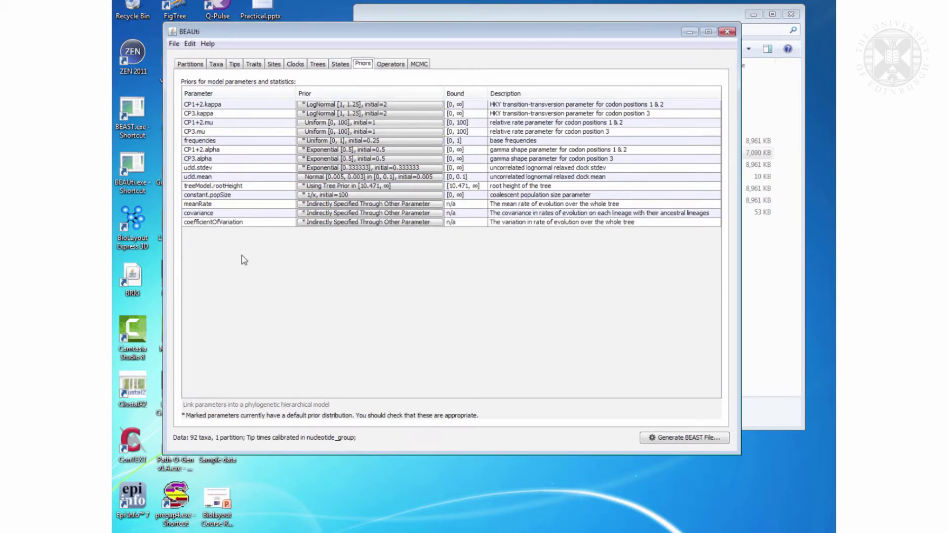
Set the MCMC output file name stem to H5N1_HA_sel5regions_SRD06_relaxLn_constPop_1
click(393, 66)
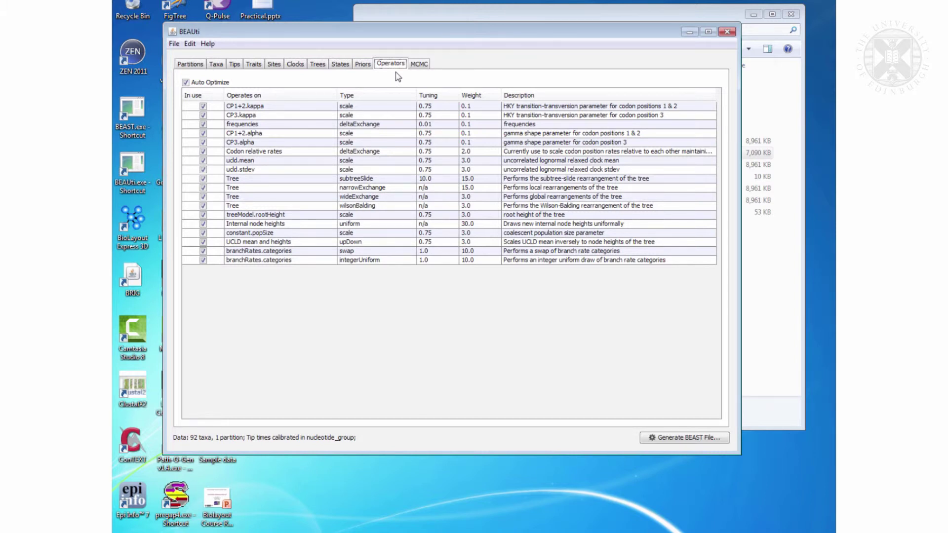
click(418, 64)
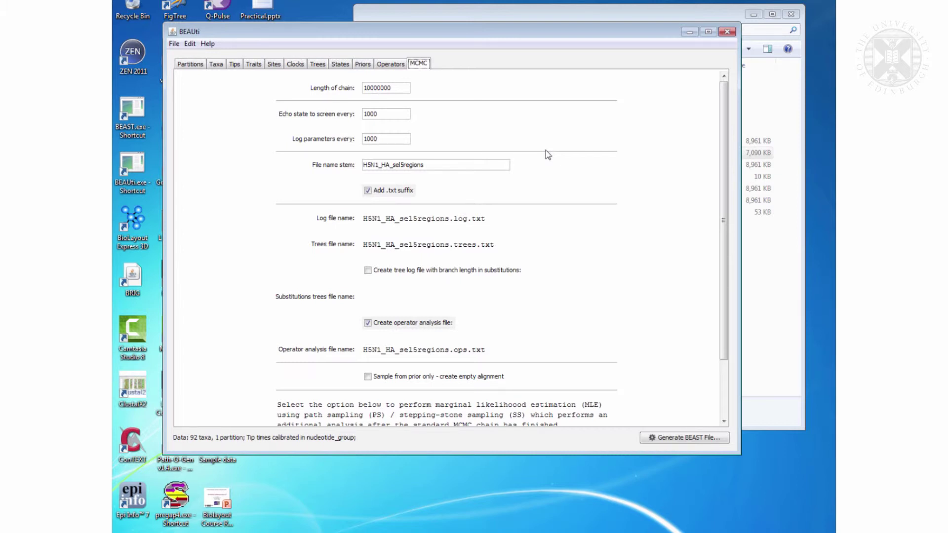
click(396, 84)
click(444, 168)
text(_)
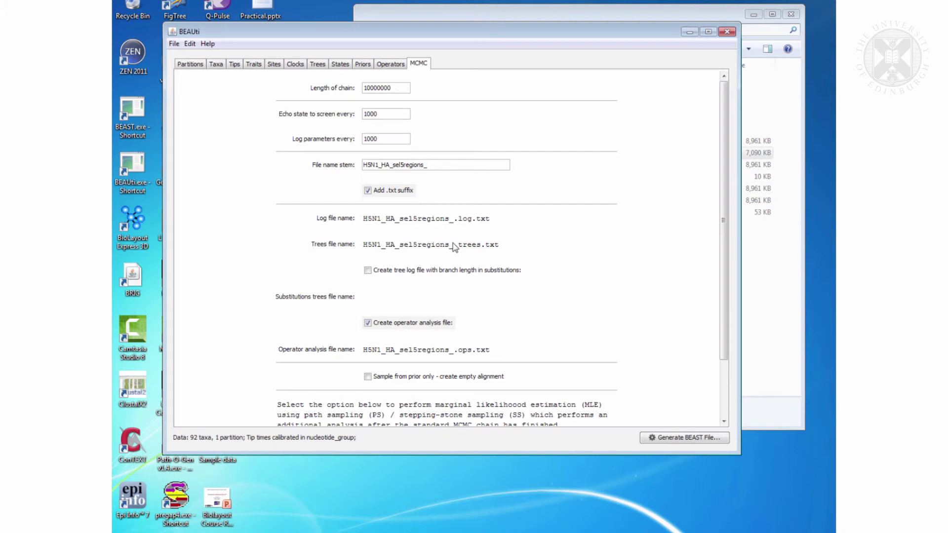
text(SRD06_)
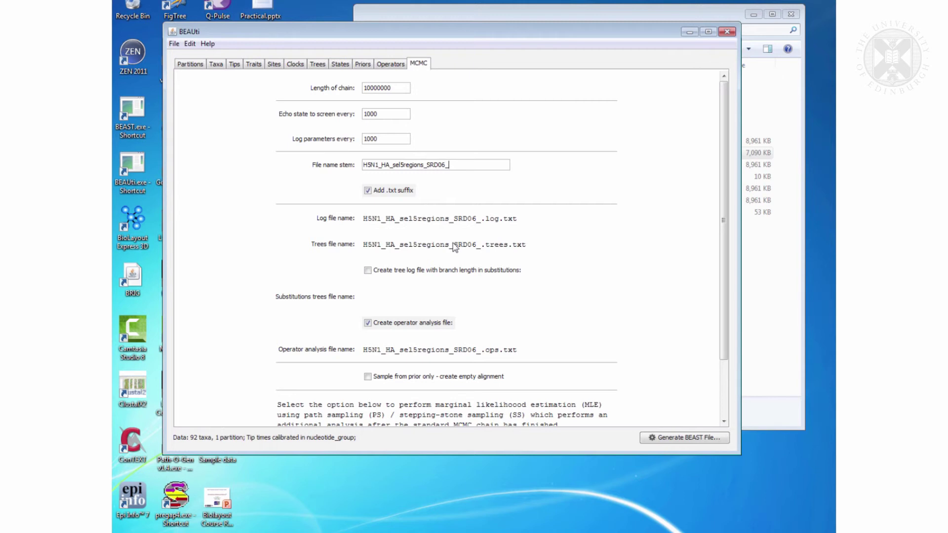
text(relaxLn_cop)
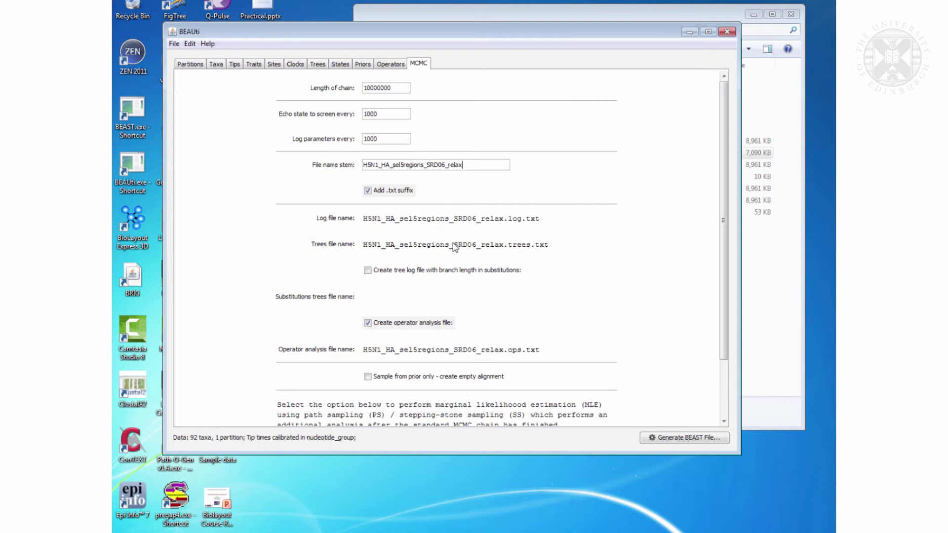
key(BackSpace)
key(BackSpace)
text(onstPo)
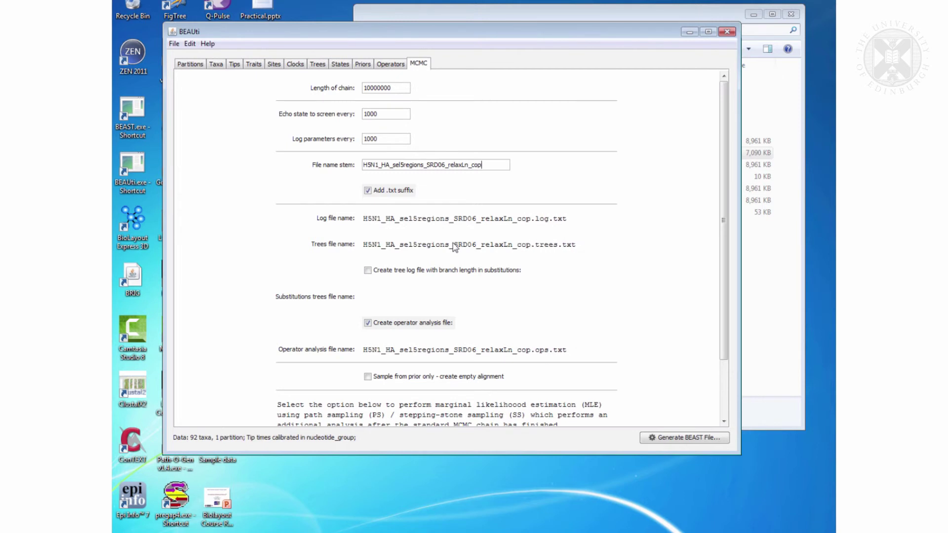
text(p)
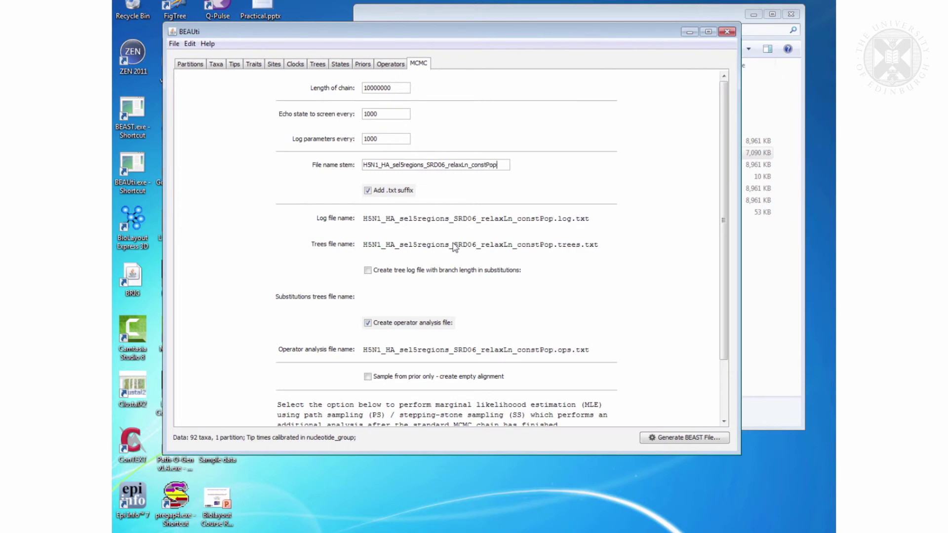
text(_)
text(1)
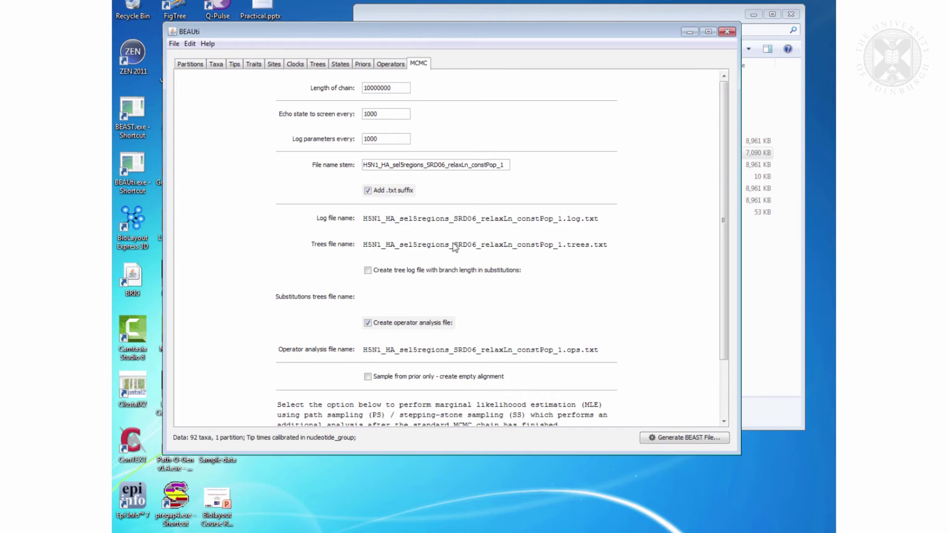
Generate the BEAST XML file, accepting the unchanged default priors, and choose the TEMP folder on the C: drive as the save location
click(702, 444)
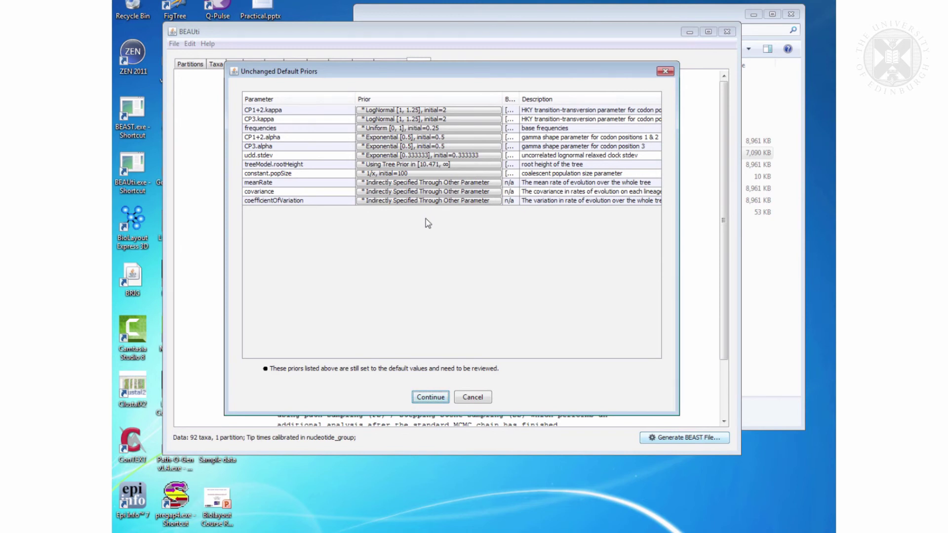
click(429, 398)
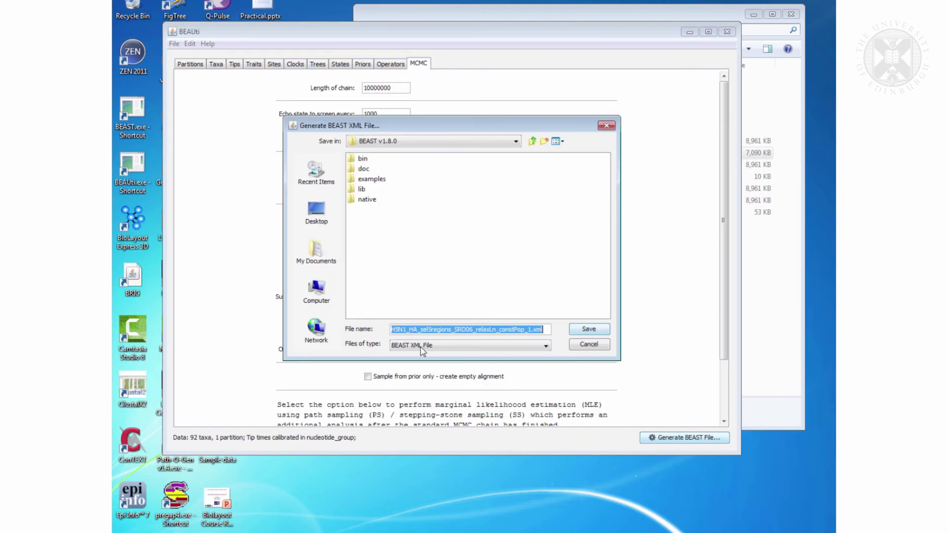
click(316, 254)
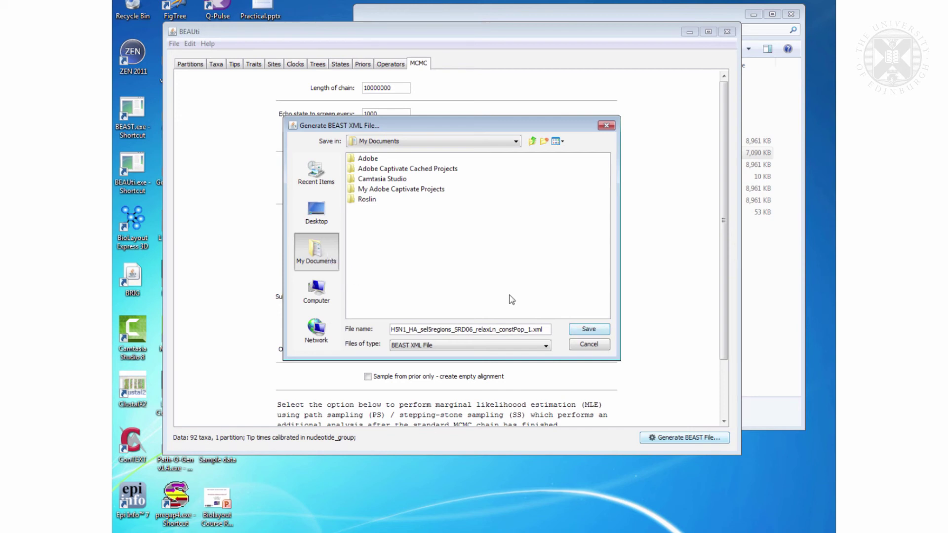
click(316, 291)
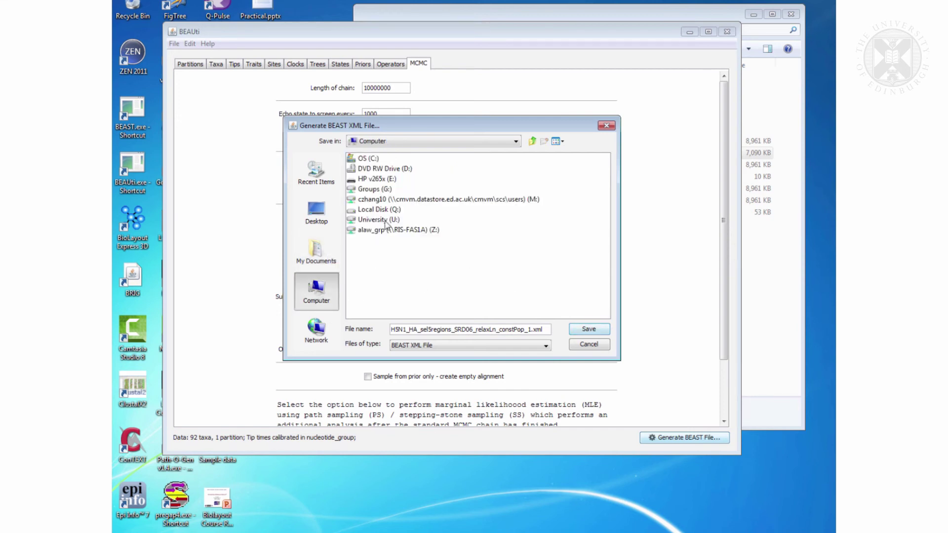
double_click(363, 160)
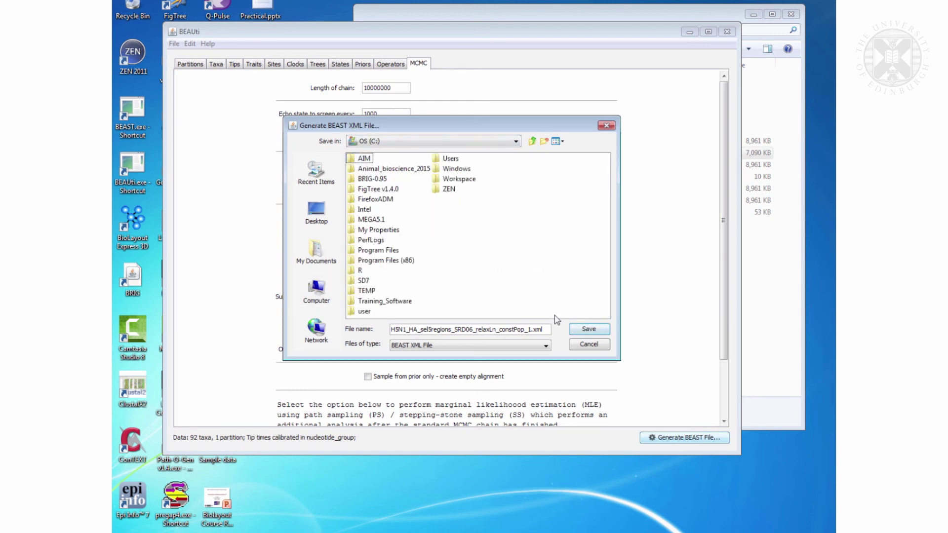
double_click(366, 291)
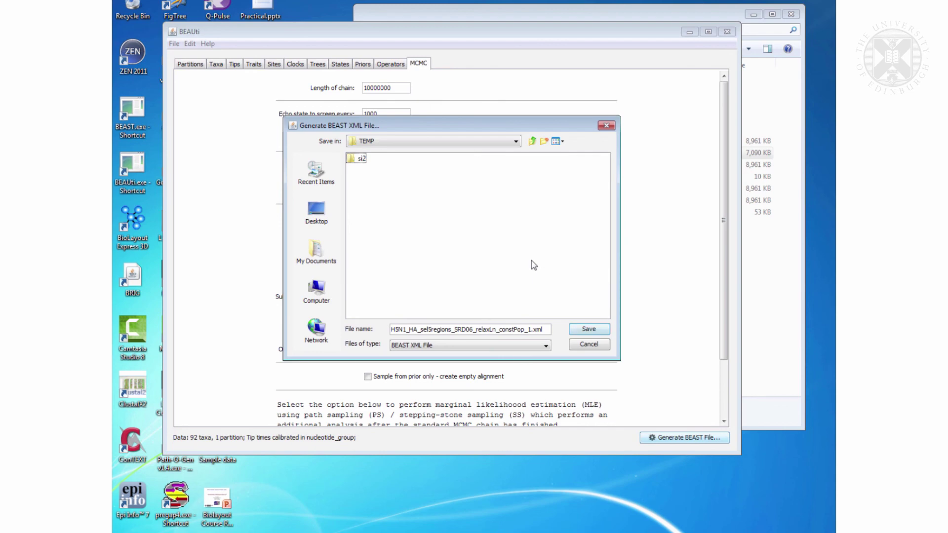